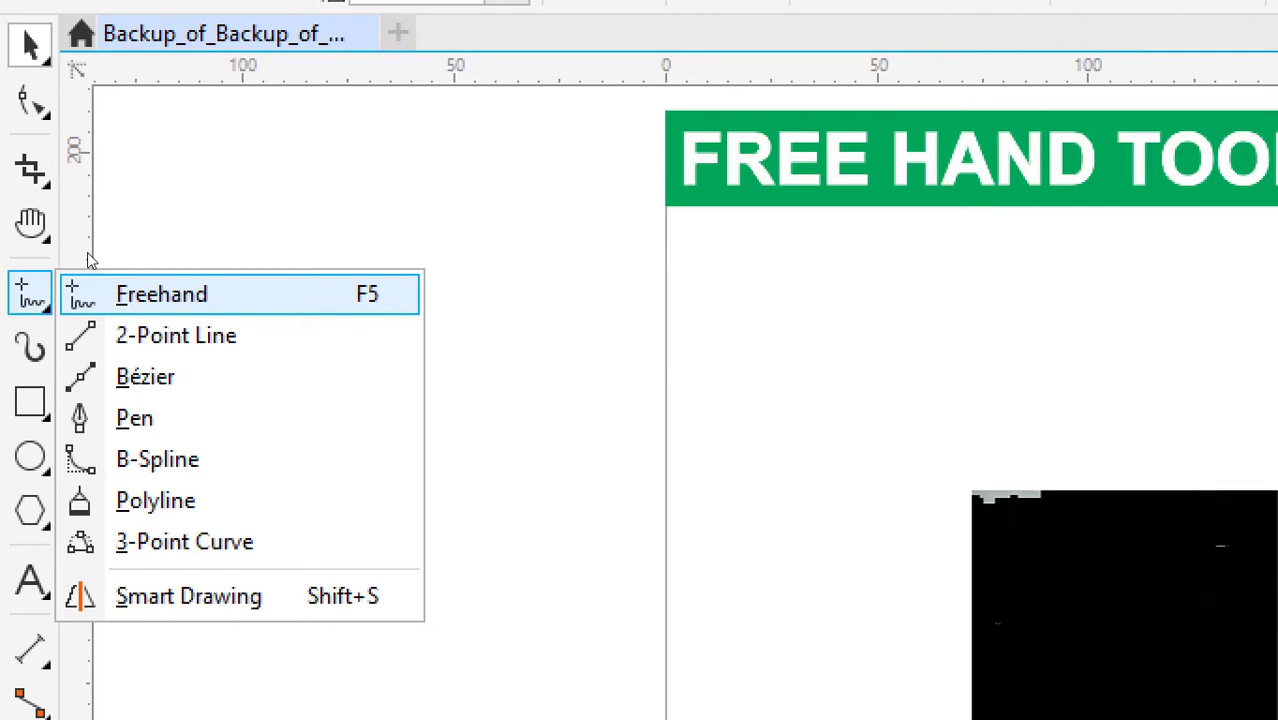
{"action": "left_click", "coordinate": [87, 252]}
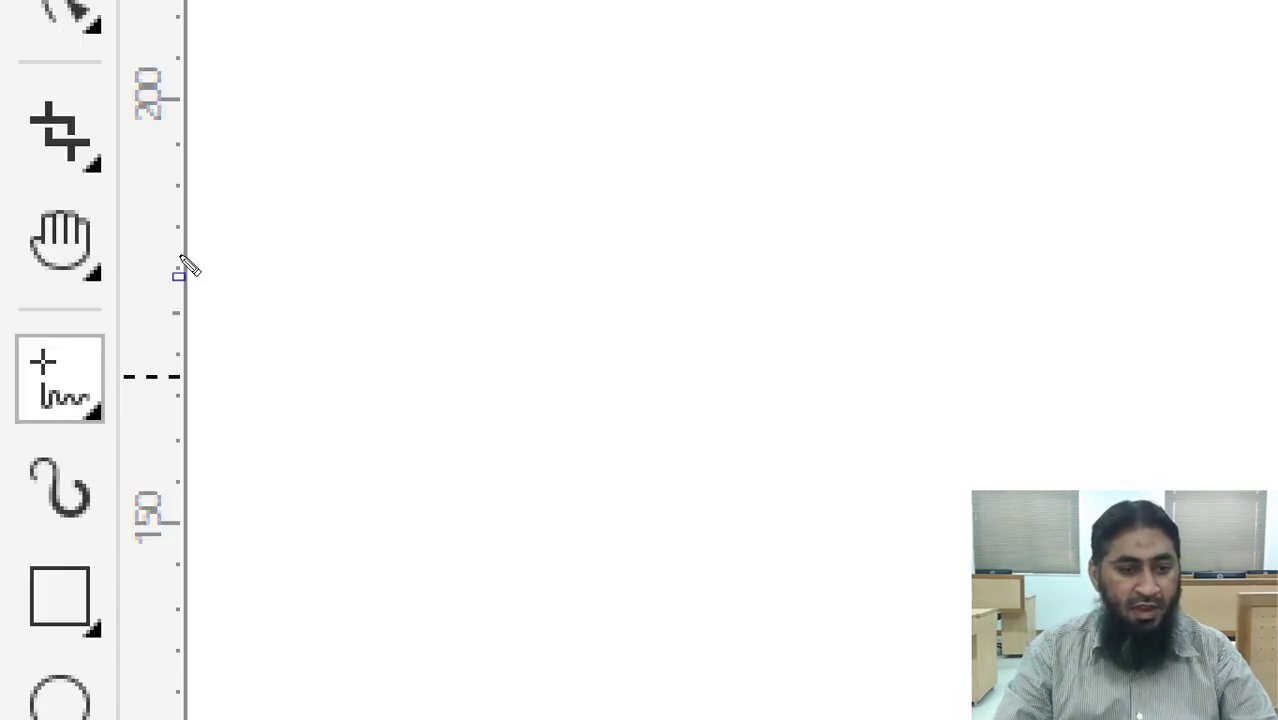
{"action": "left_click_drag", "start_coordinate": [165, 265], "coordinate": [2, 326]}
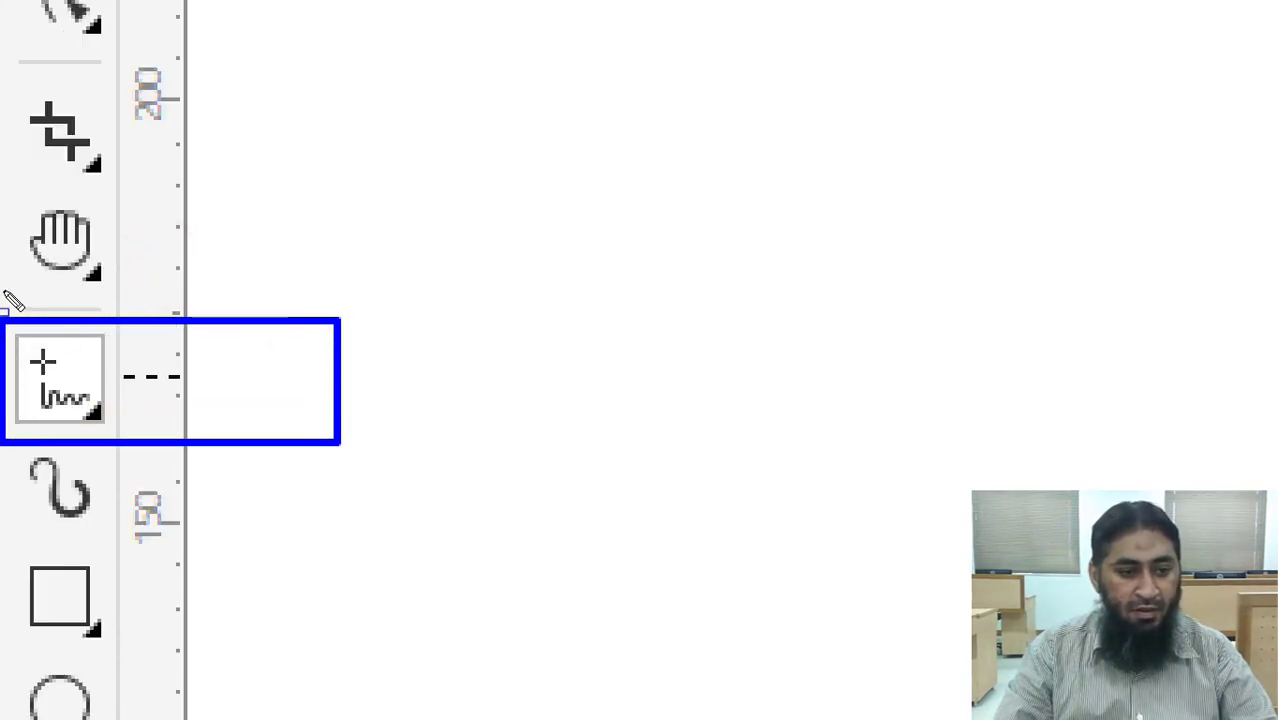
{"action": "key", "text": "Escape"}
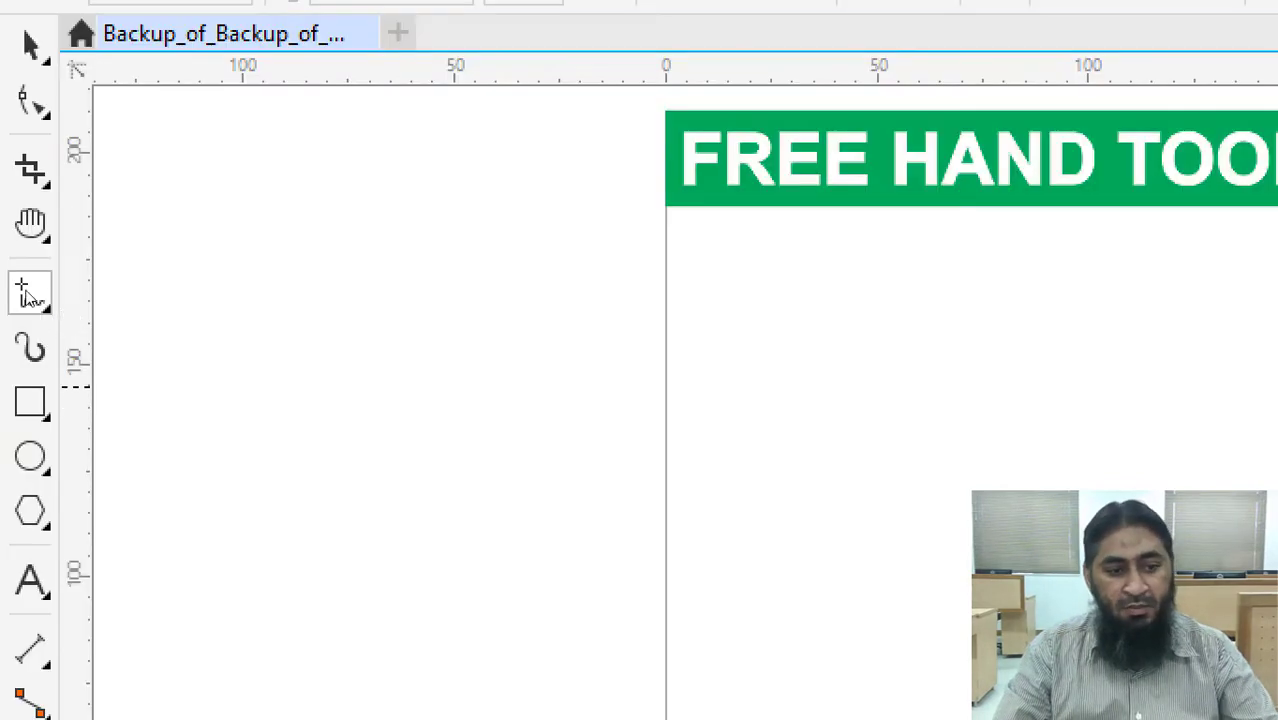
Draw a horizontal straight line about 217 mm long across the upper part of the page with the Freehand tool.
{"action": "left_click", "coordinate": [9, 248]}
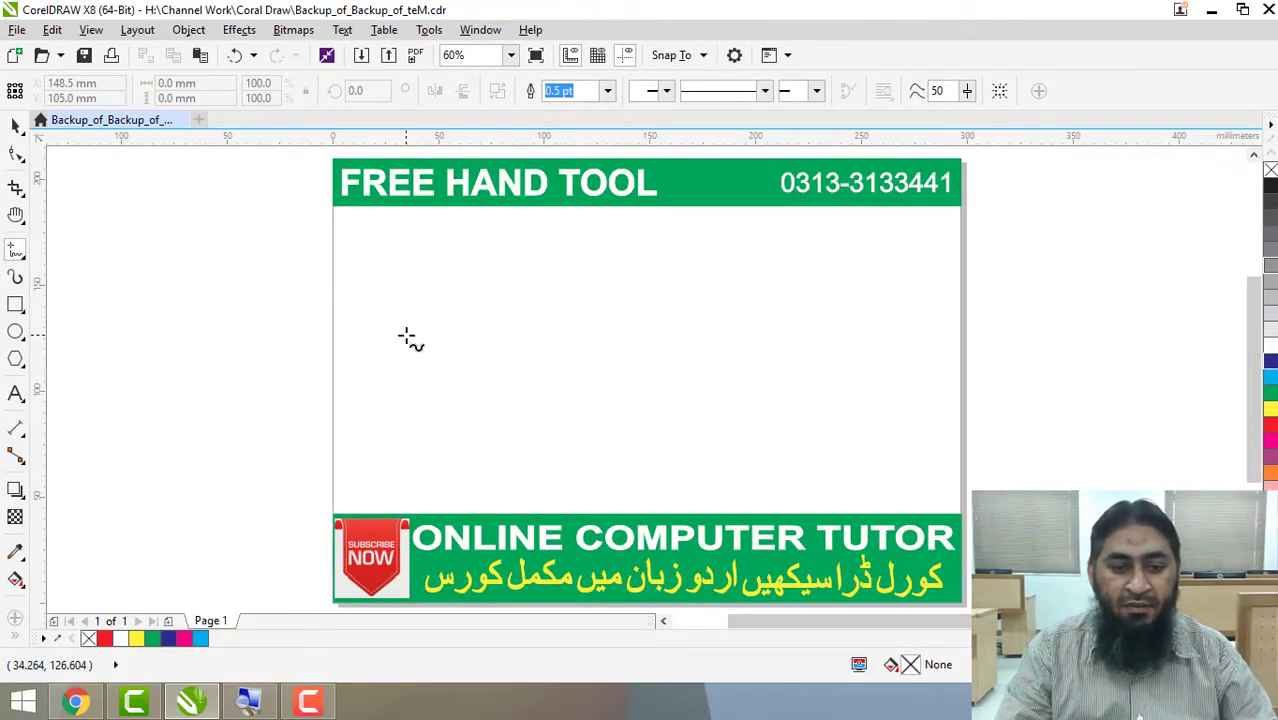
{"action": "scroll", "coordinate": [475, 327], "scroll_direction": "up", "scroll_amount": 3}
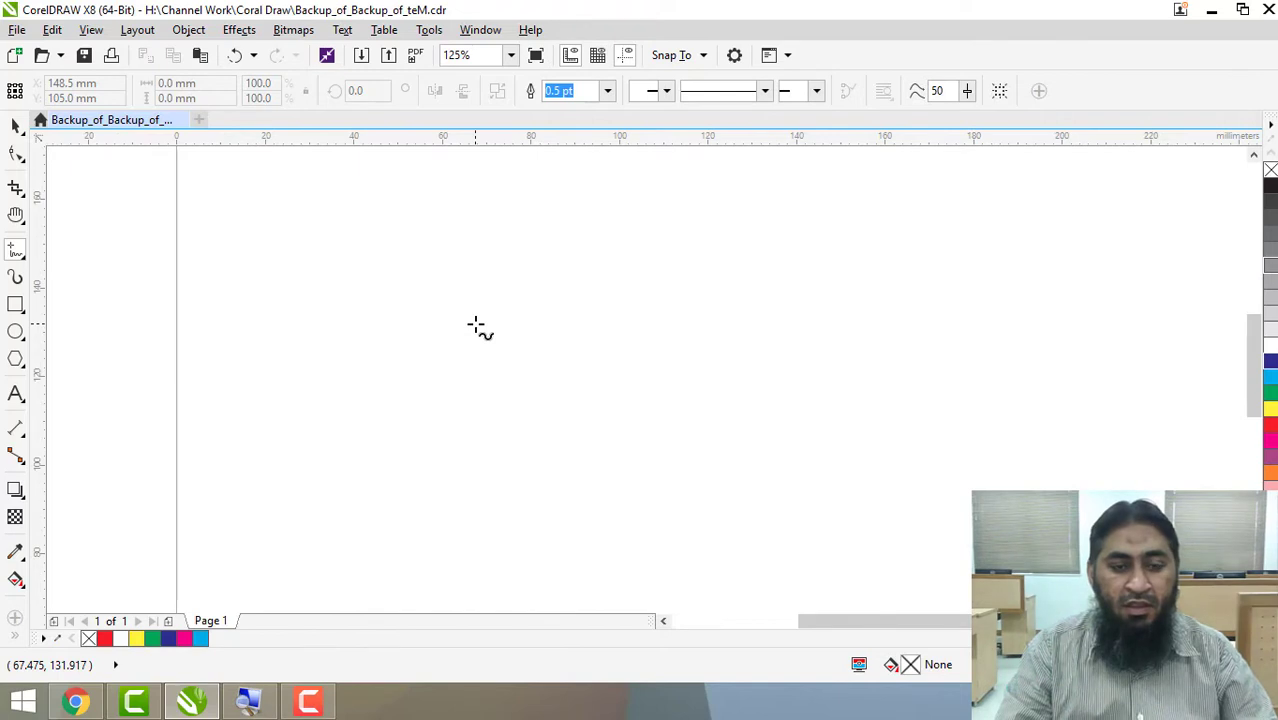
{"action": "scroll", "coordinate": [475, 327], "scroll_direction": "down", "scroll_amount": 3}
{"action": "scroll", "coordinate": [866, 231], "scroll_direction": "up", "scroll_amount": 3}
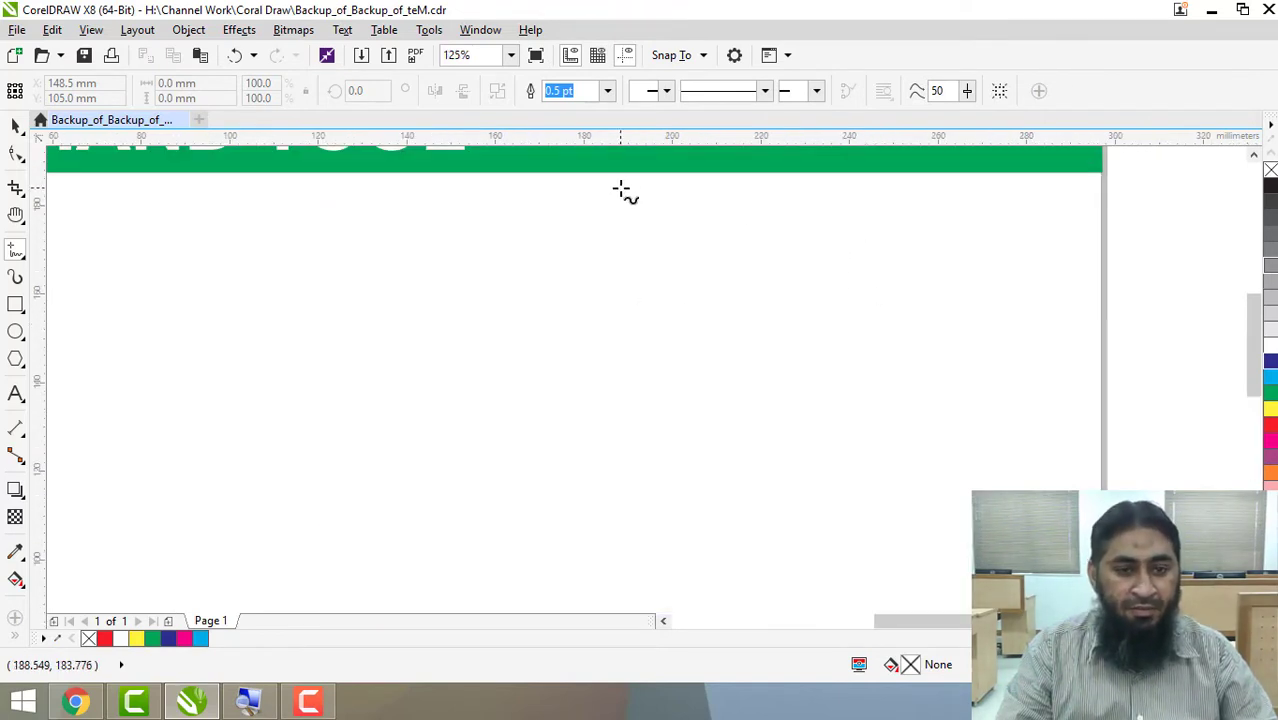
{"action": "scroll", "coordinate": [620, 190], "scroll_direction": "down", "scroll_amount": 3}
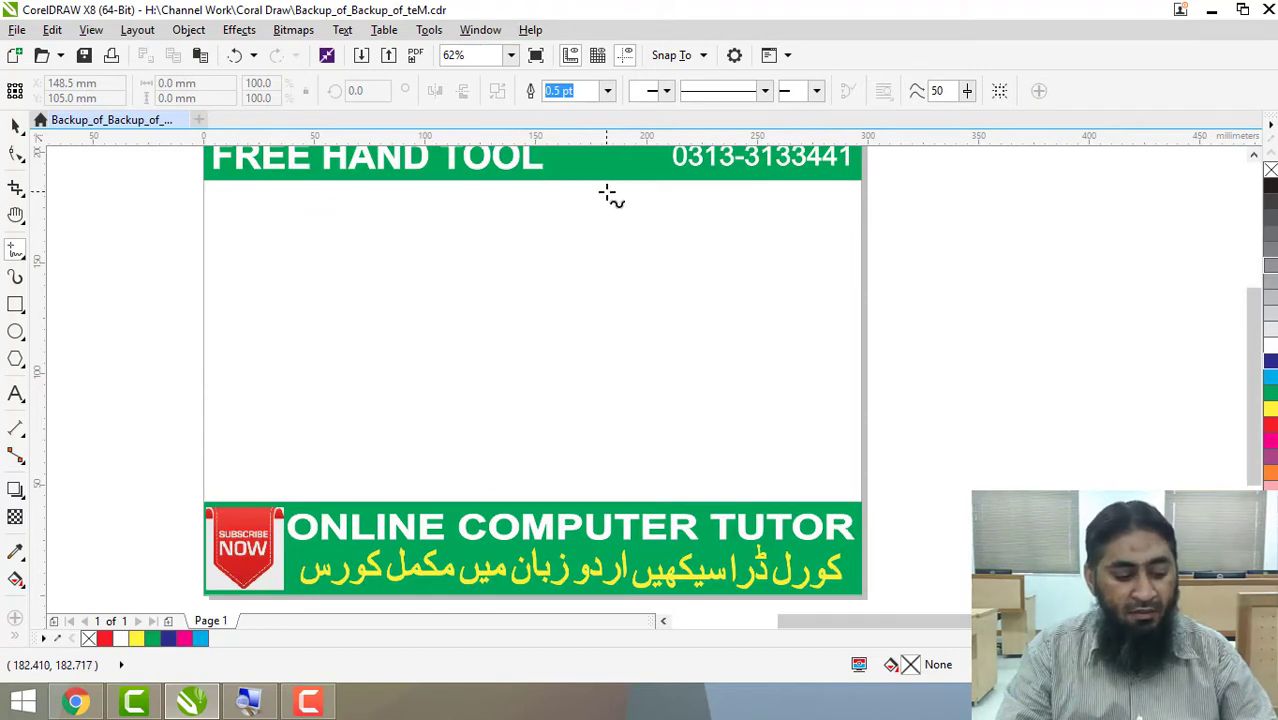
{"action": "key", "text": "shift+F4"}
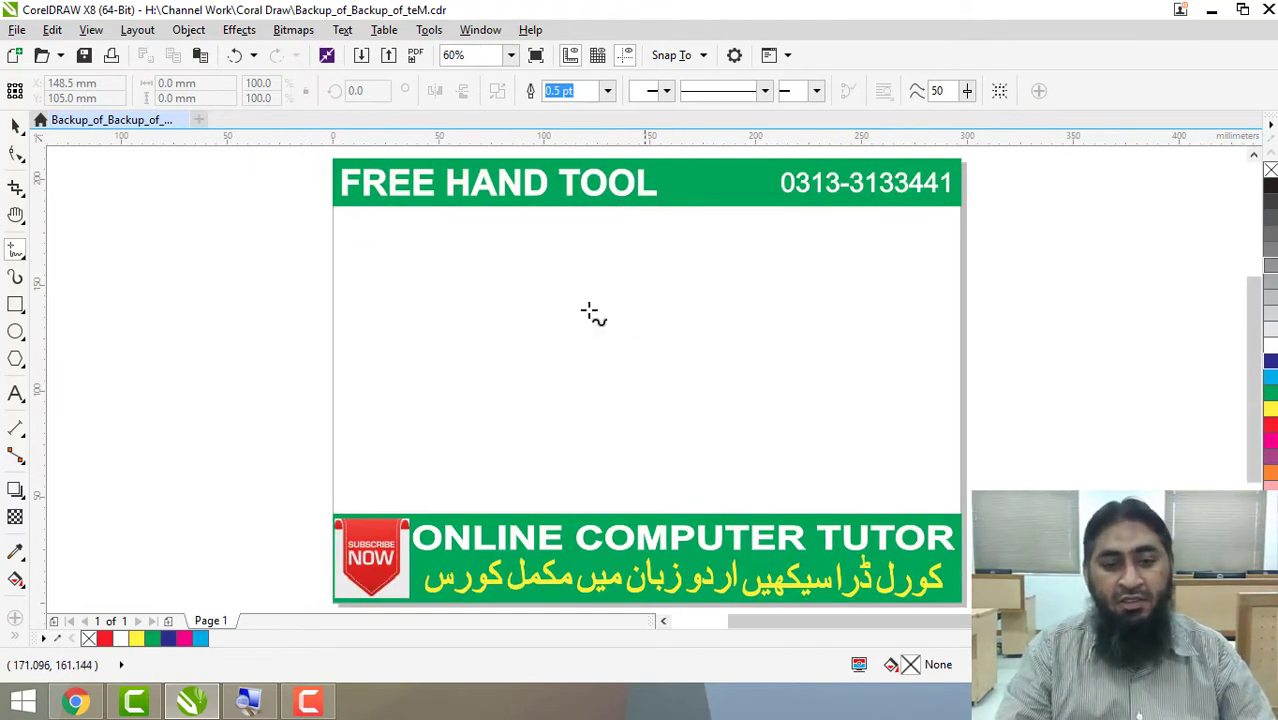
{"action": "left_click", "coordinate": [378, 275]}
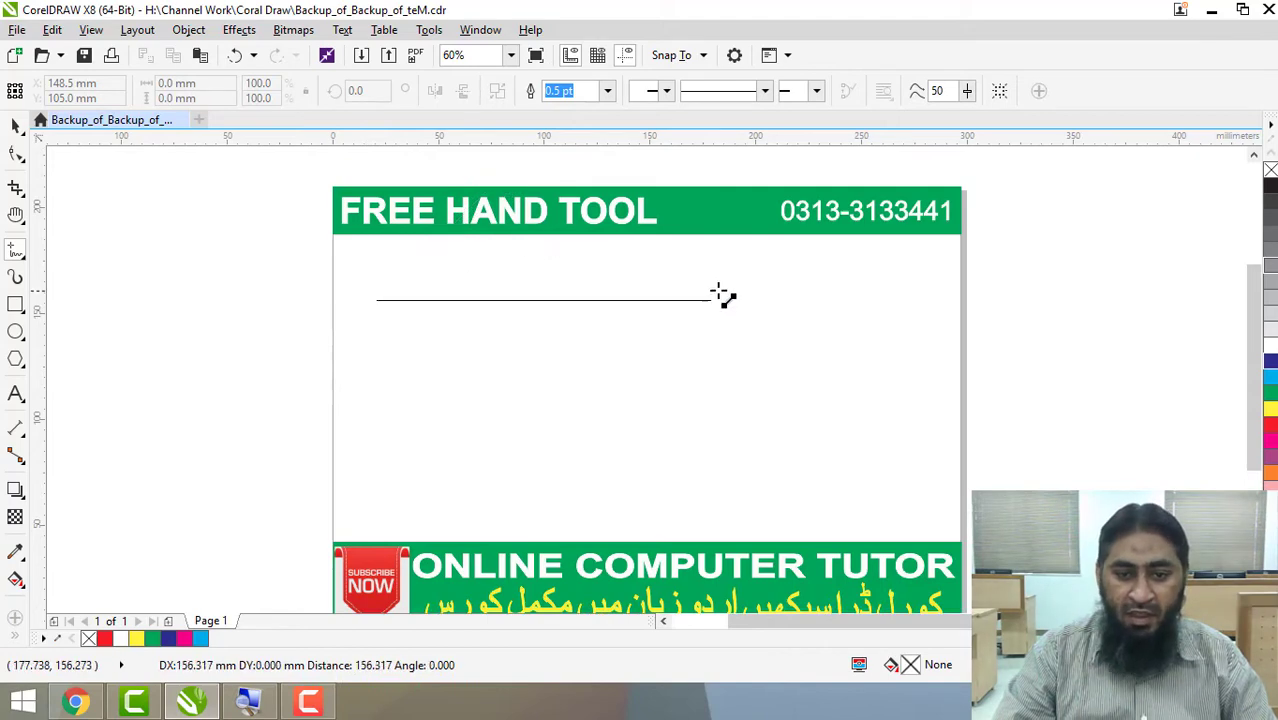
{"action": "left_click", "coordinate": [836, 298]}
{"action": "scroll", "coordinate": [755, 265], "scroll_direction": "up", "scroll_amount": 3}
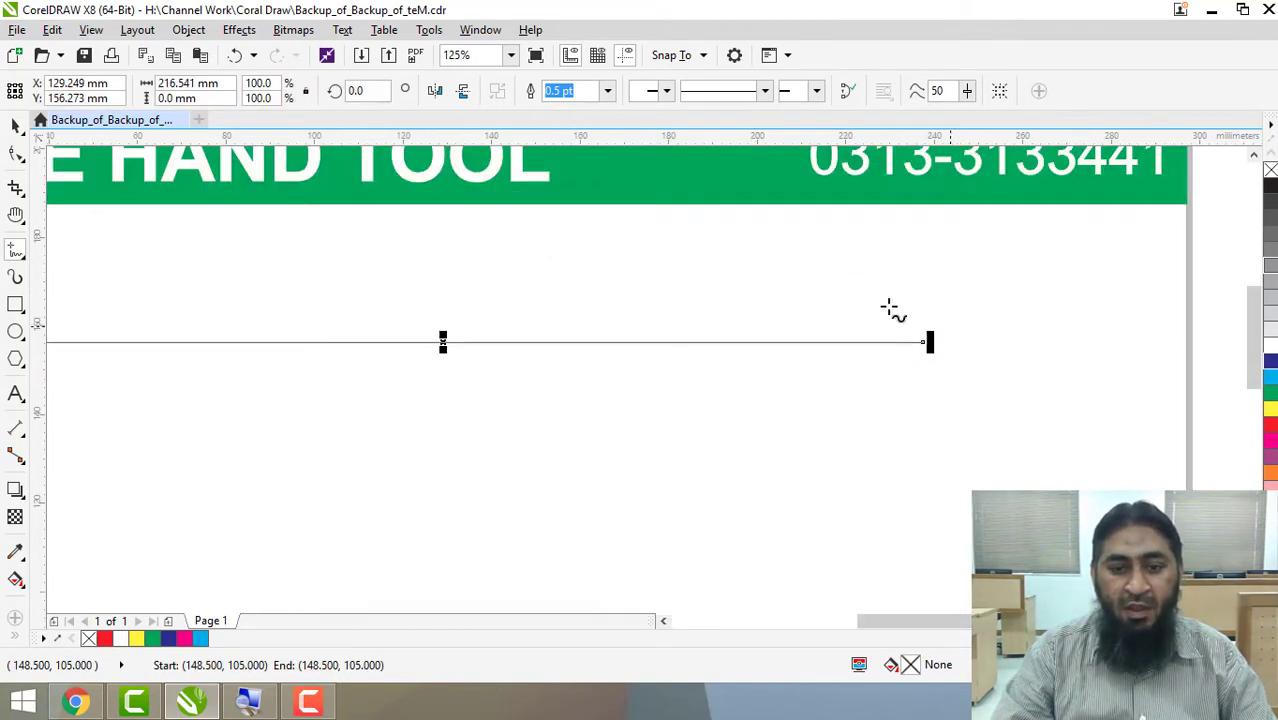
{"action": "key", "text": "F3"}
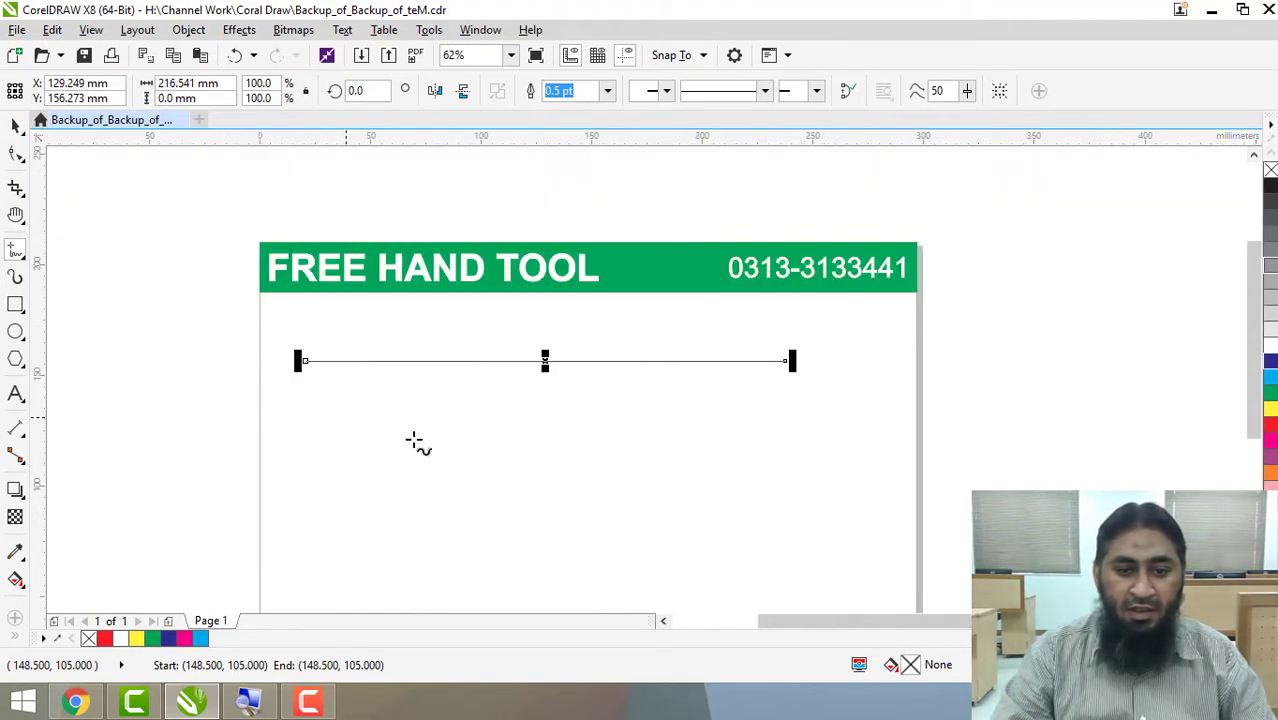
Shift the horizontal line about 5 mm down the page.
{"action": "left_click", "coordinate": [543, 362]}
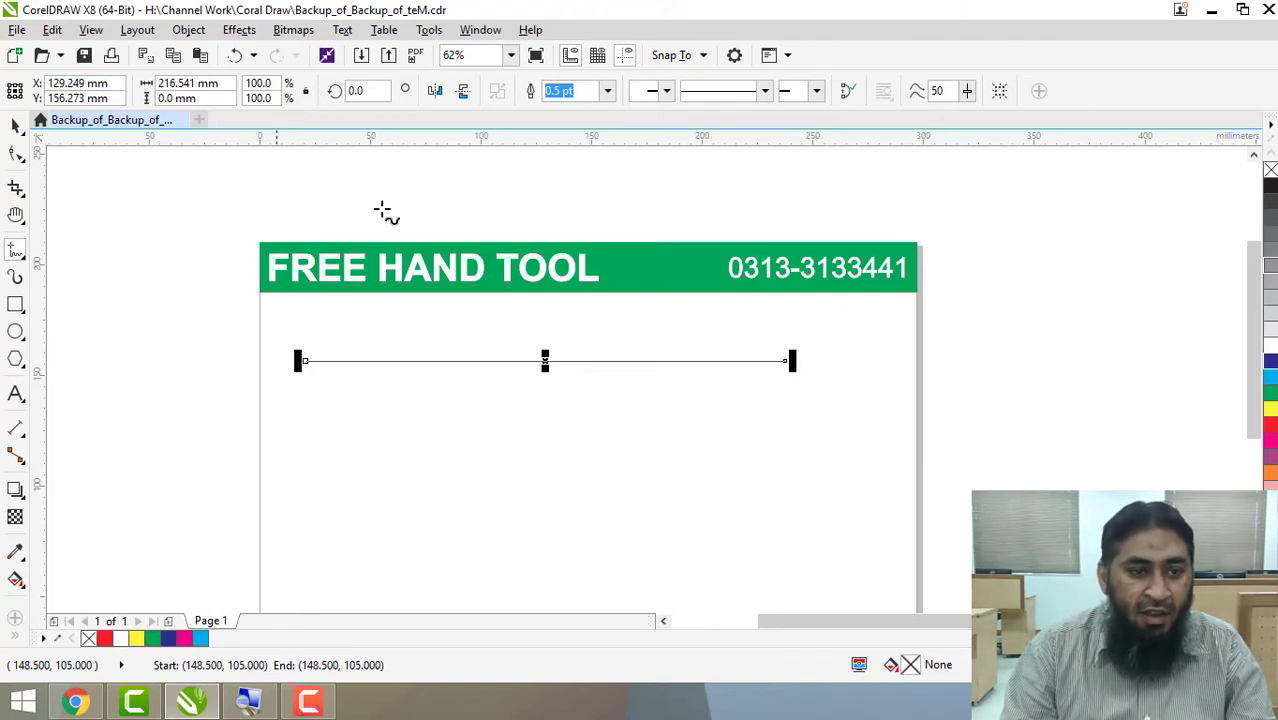
{"action": "left_click_drag", "start_coordinate": [545, 360], "coordinate": [545, 392]}
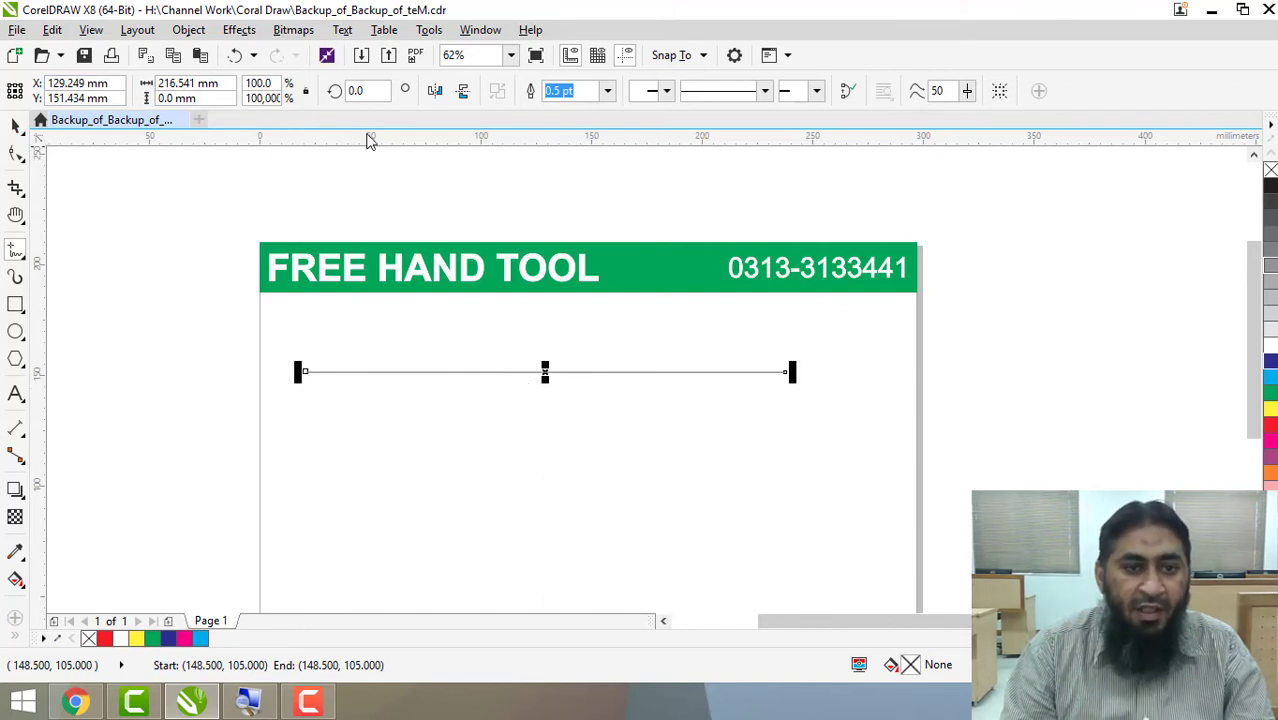
Rotate the line to 90 degrees.
{"action": "left_click", "coordinate": [371, 89]}
{"action": "type", "text": "90"}
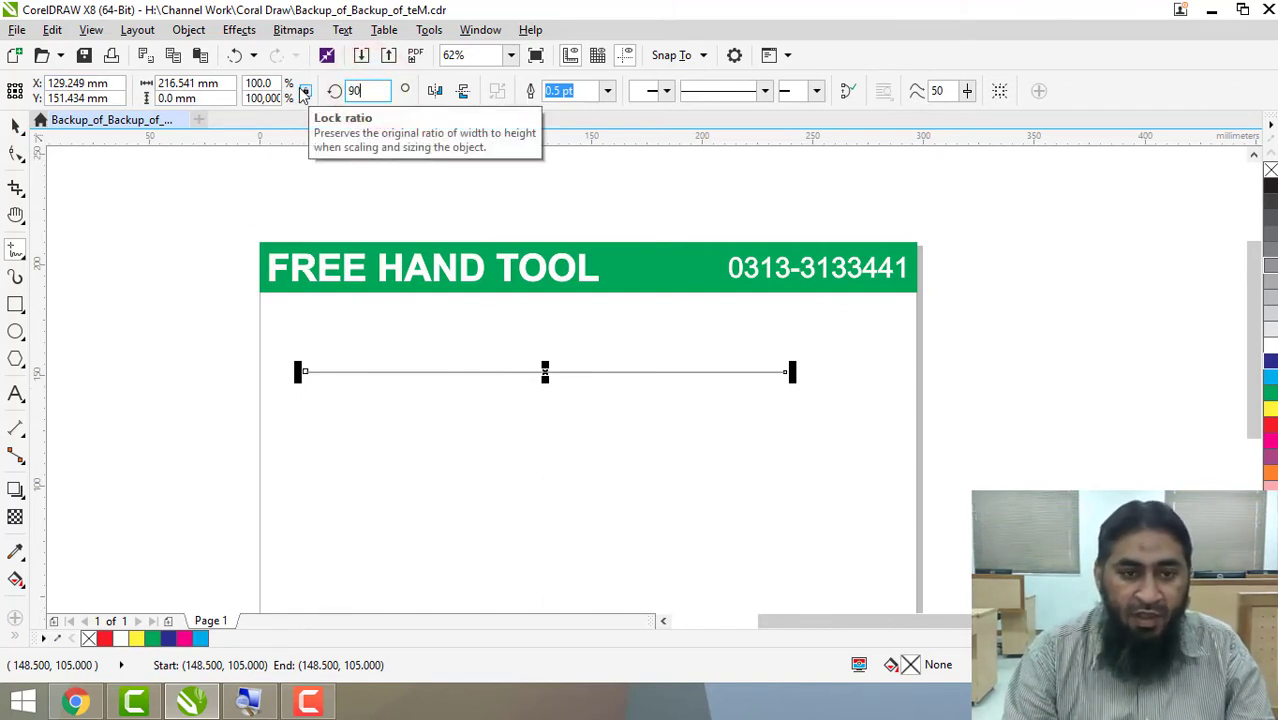
{"action": "key", "text": "Return"}
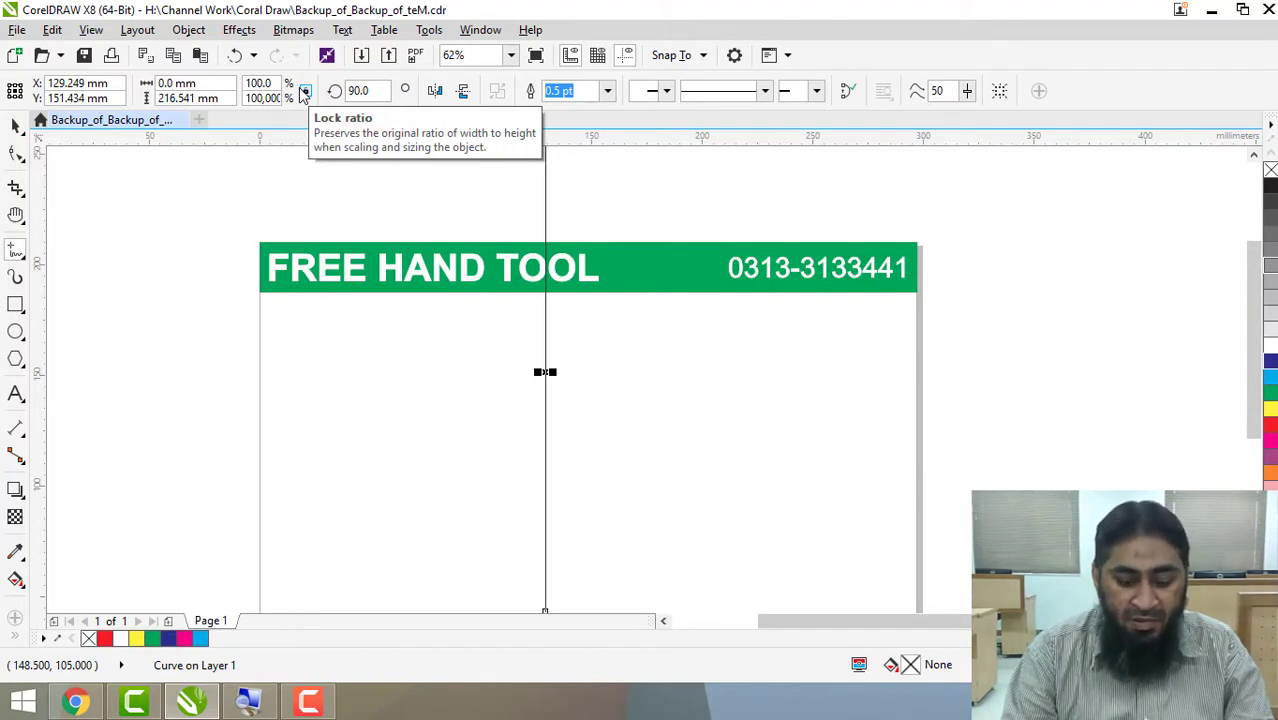
Try a rotation angle of 45 degrees on the line and undo the rotations.
{"action": "left_click", "coordinate": [379, 91]}
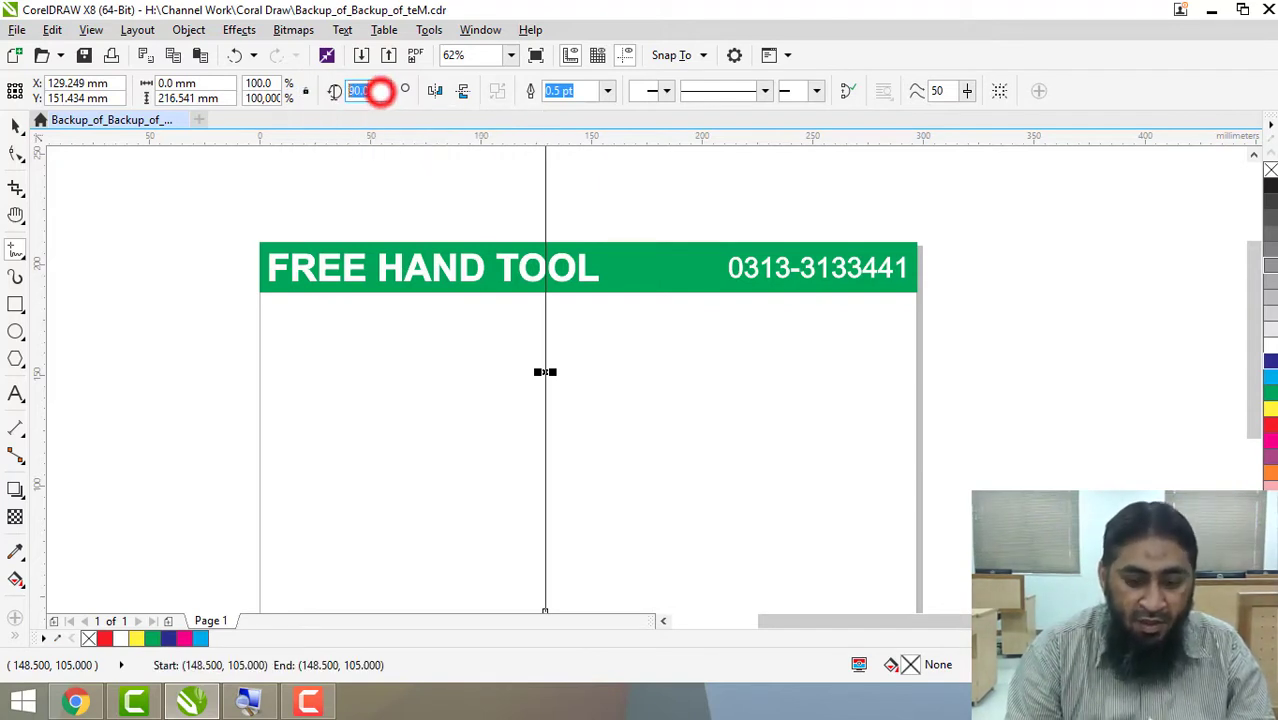
{"action": "type", "text": "4"}
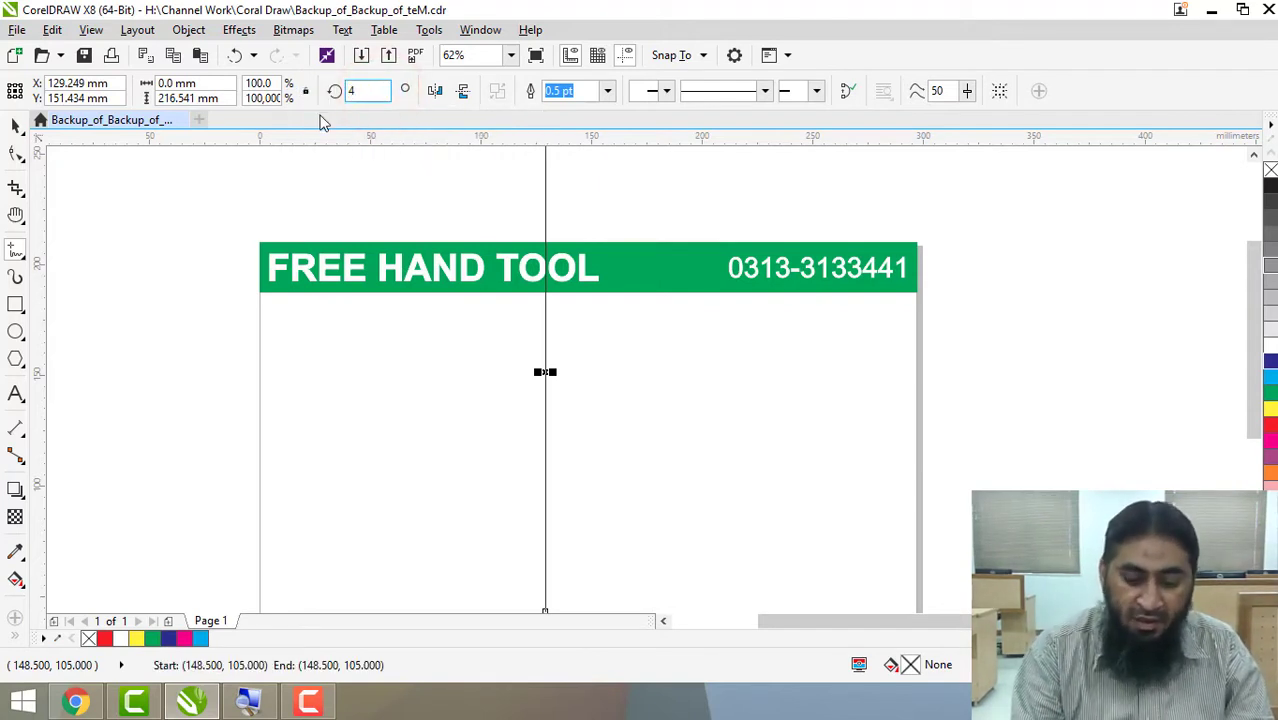
{"action": "type", "text": "5"}
{"action": "key", "text": "Return"}
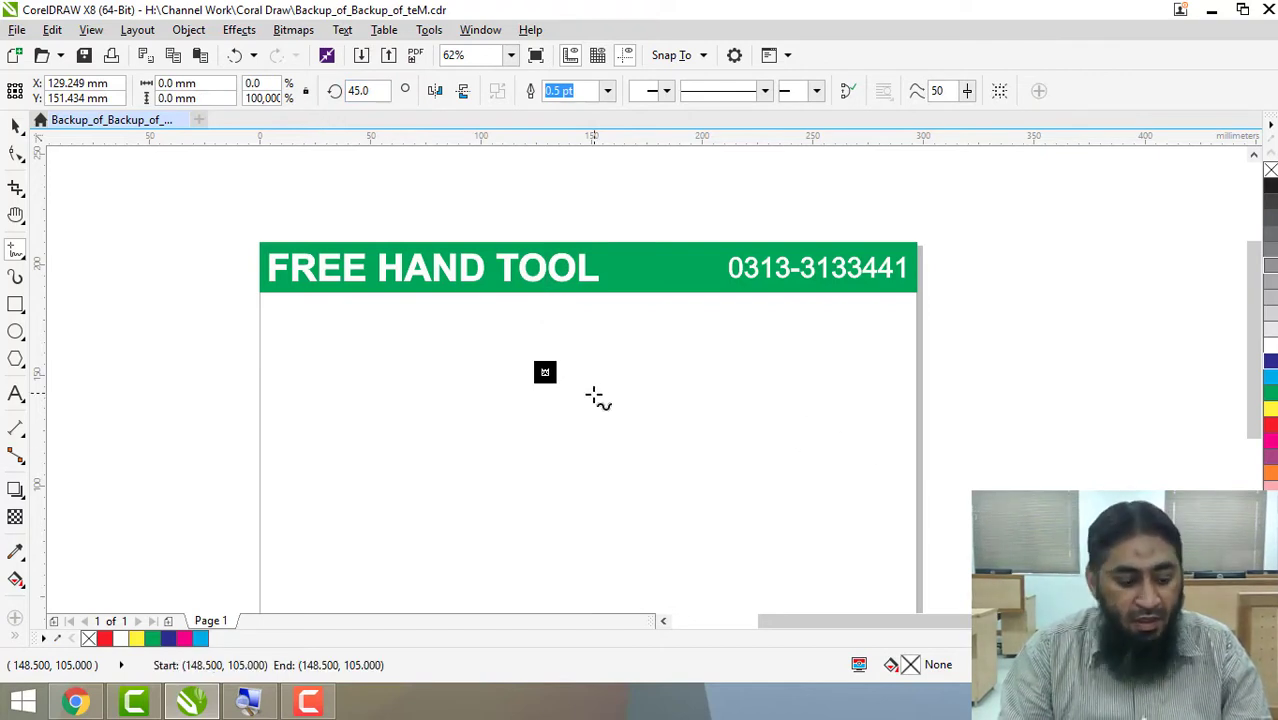
{"action": "key", "text": "ctrl+z"}
{"action": "key", "text": "ctrl+z"}
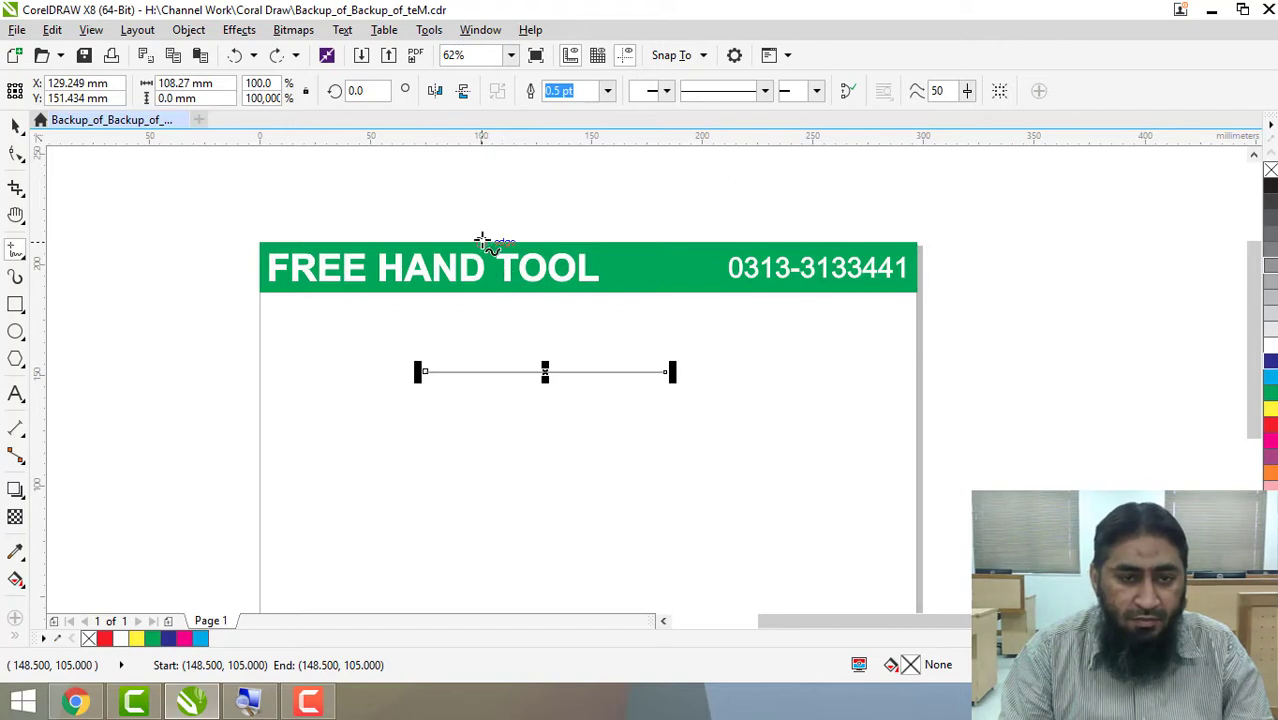
Mirror the line horizontally and back again, and flip it vertically several times.
{"action": "left_click", "coordinate": [437, 92]}
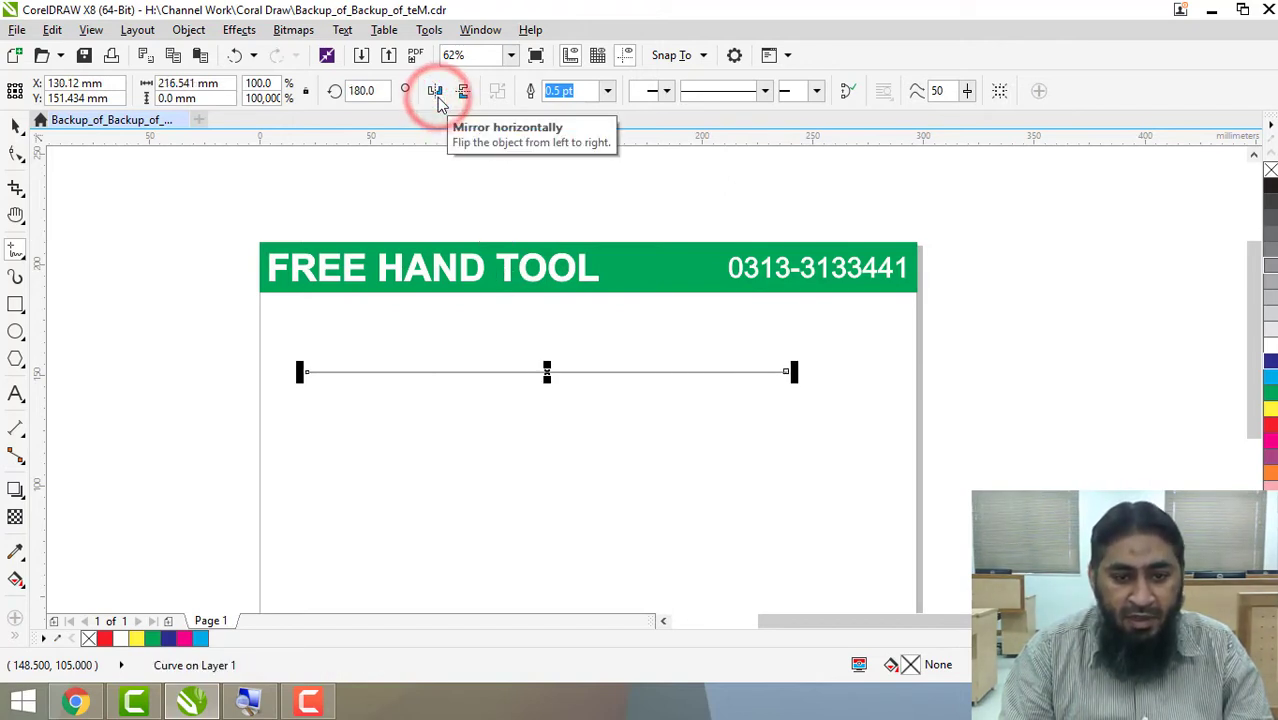
{"action": "left_click", "coordinate": [437, 92]}
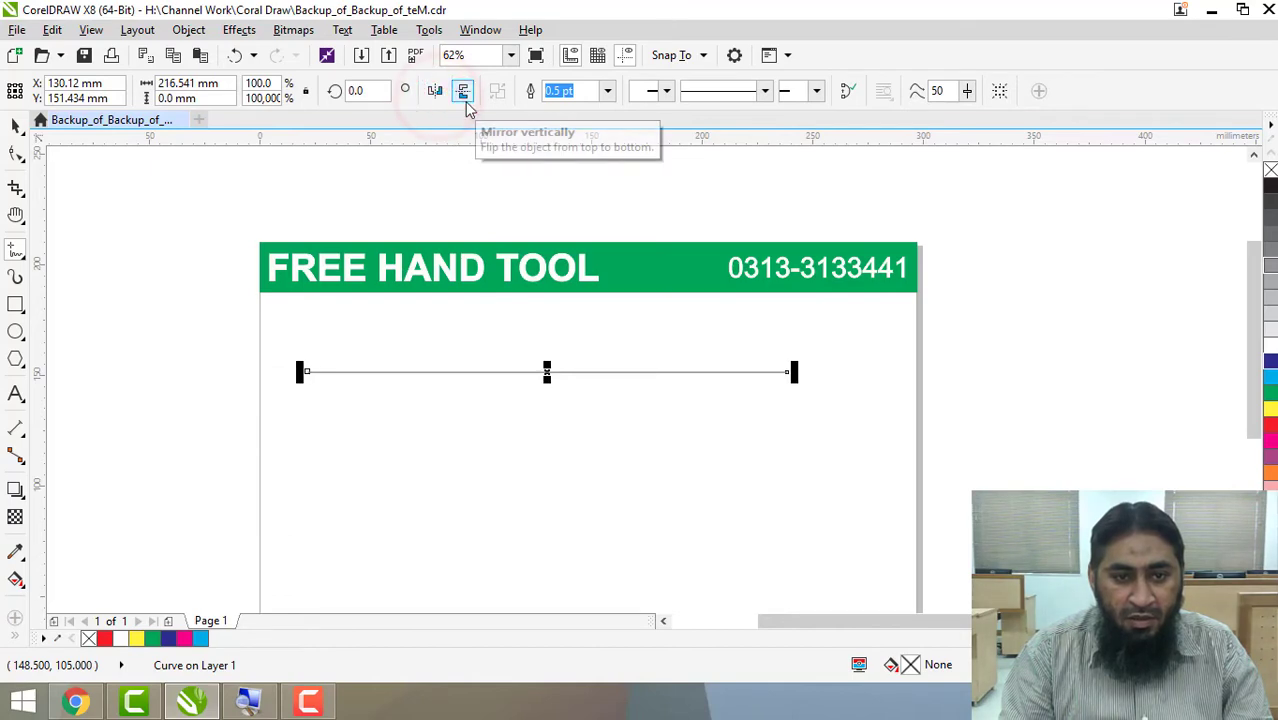
{"action": "left_click", "coordinate": [464, 93]}
{"action": "left_click", "coordinate": [464, 93]}
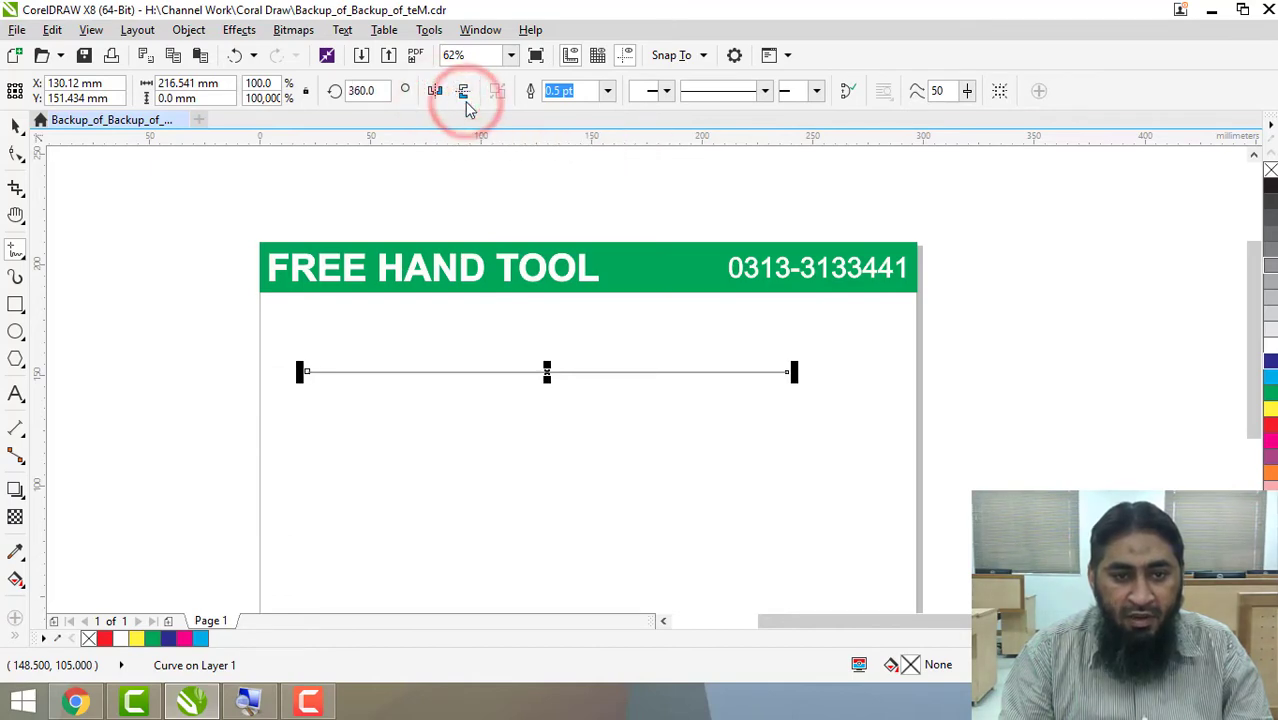
{"action": "scroll", "coordinate": [497, 280], "scroll_direction": "down", "scroll_amount": 2}
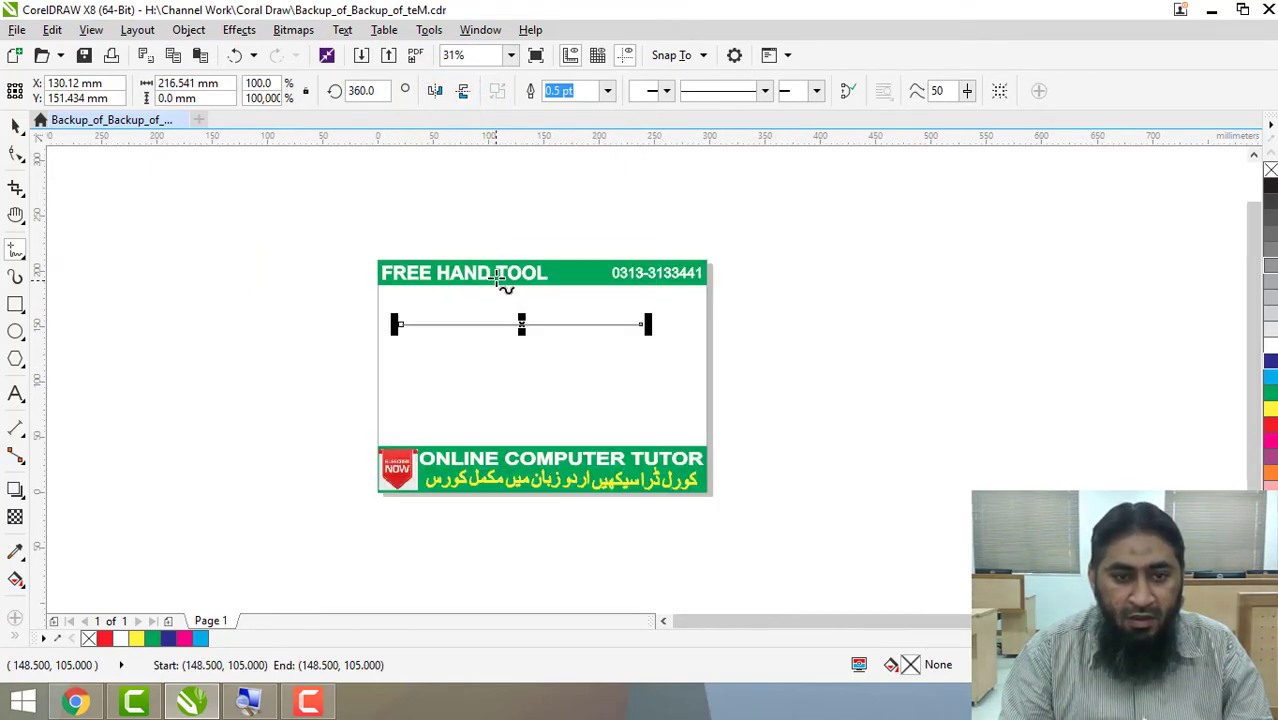
{"action": "left_click", "coordinate": [464, 93]}
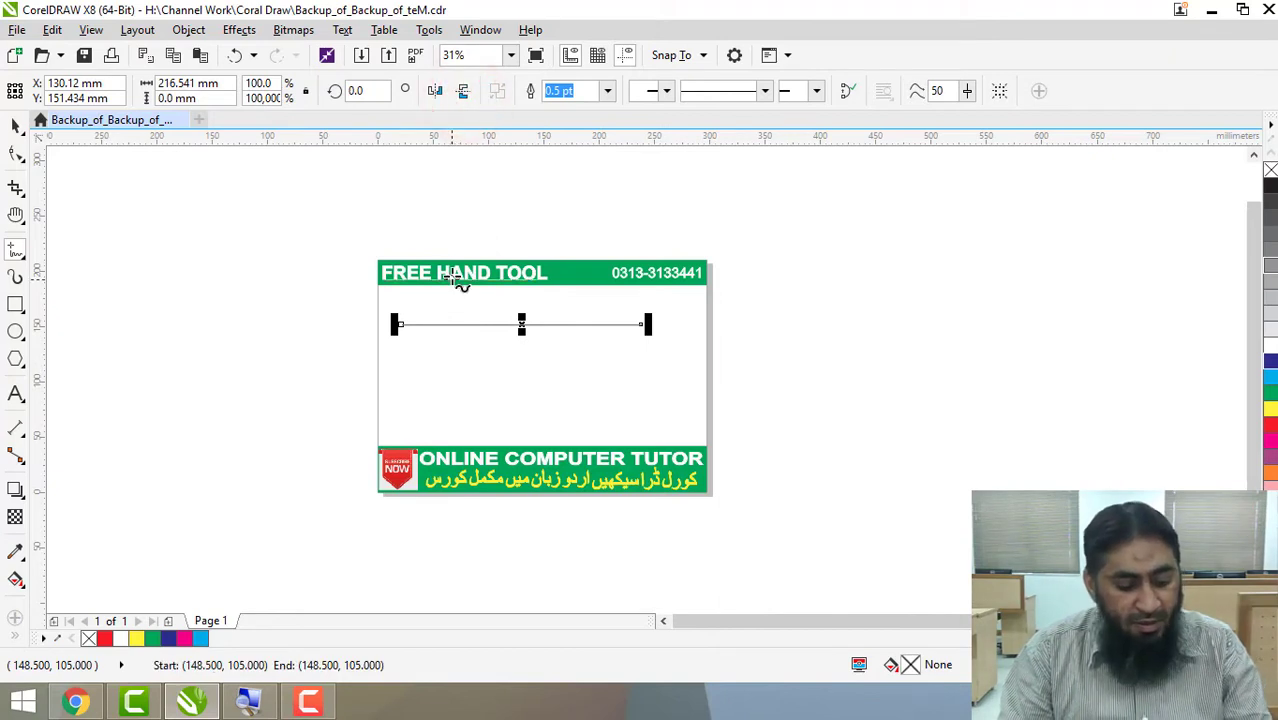
Thicken the line's outline through 3, 12 and 16 pt up to 24 pt.
{"action": "scroll", "coordinate": [455, 280], "scroll_direction": "up", "scroll_amount": 1}
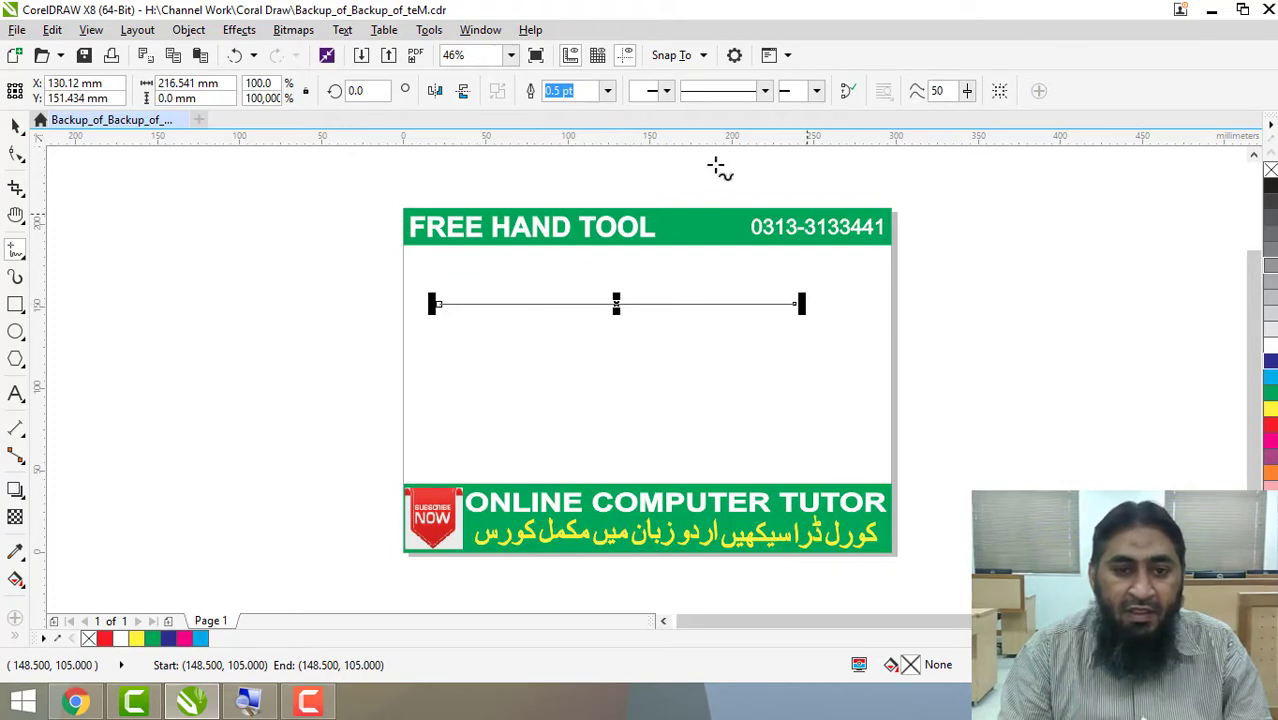
{"action": "left_click", "coordinate": [607, 91]}
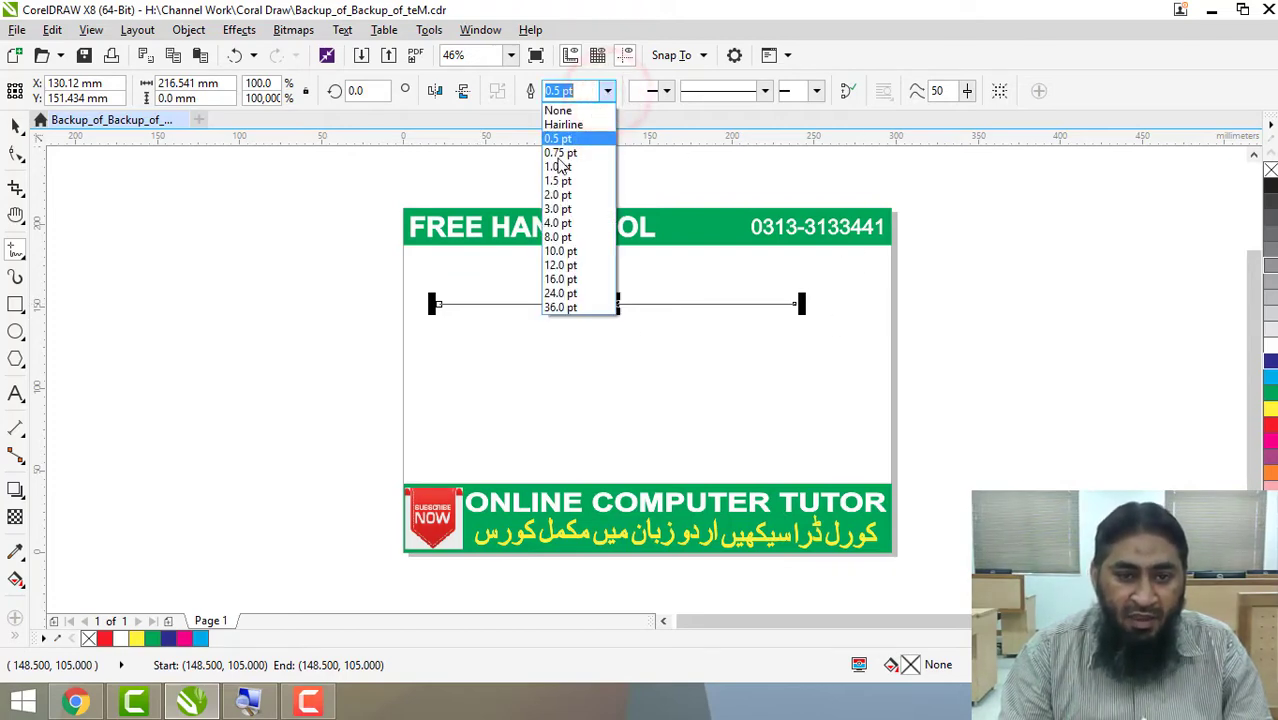
{"action": "left_click", "coordinate": [579, 214]}
{"action": "left_click", "coordinate": [603, 91]}
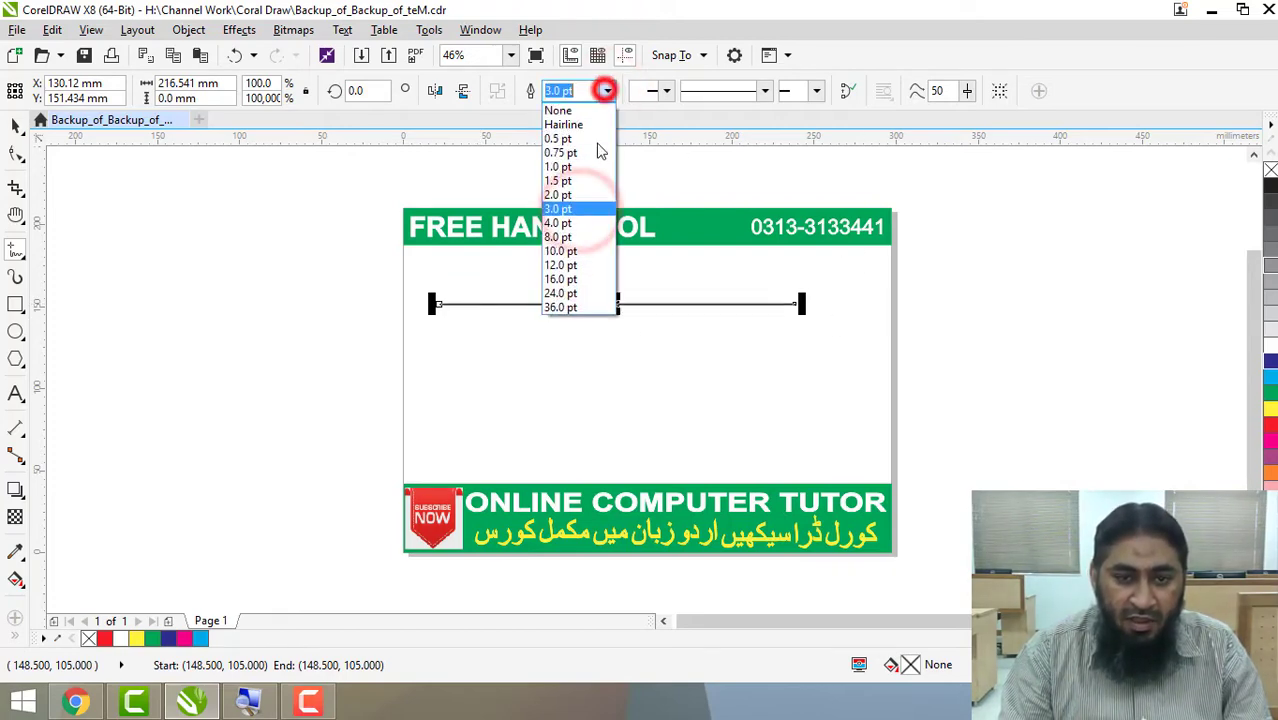
{"action": "left_click", "coordinate": [597, 266]}
{"action": "left_click", "coordinate": [607, 91]}
{"action": "left_click", "coordinate": [594, 281]}
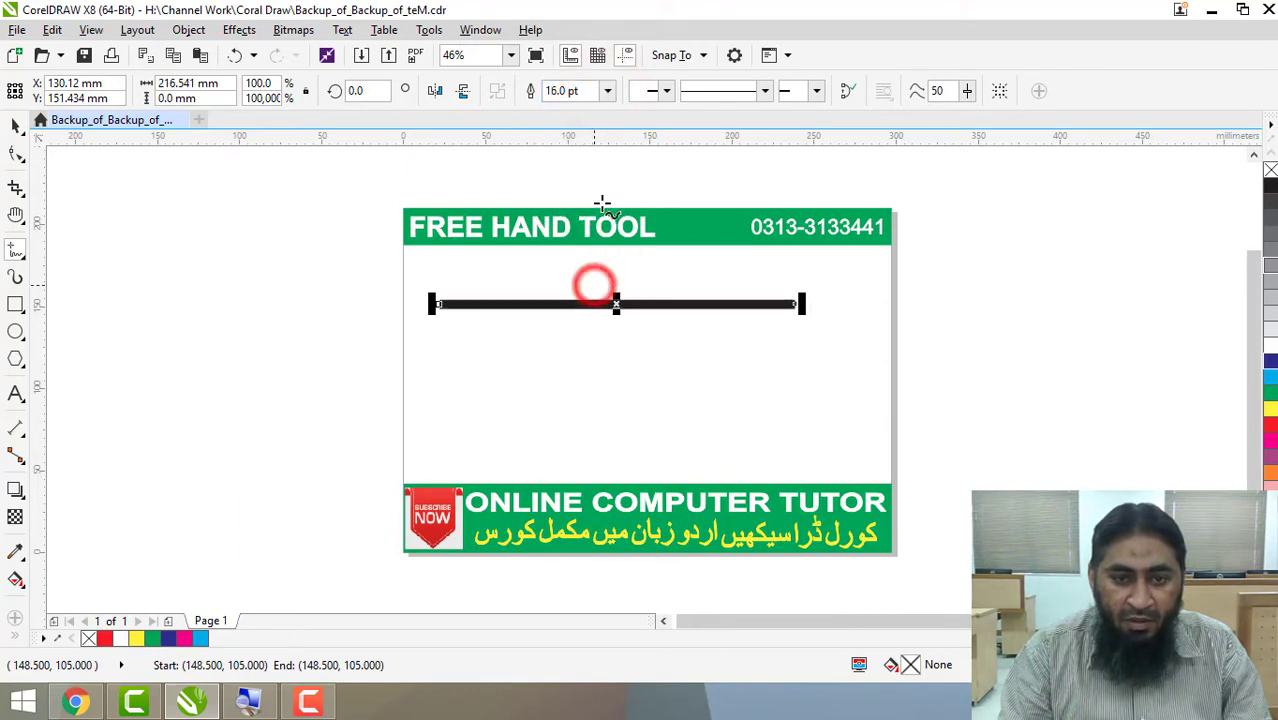
{"action": "scroll", "coordinate": [631, 277], "scroll_direction": "up", "scroll_amount": 3}
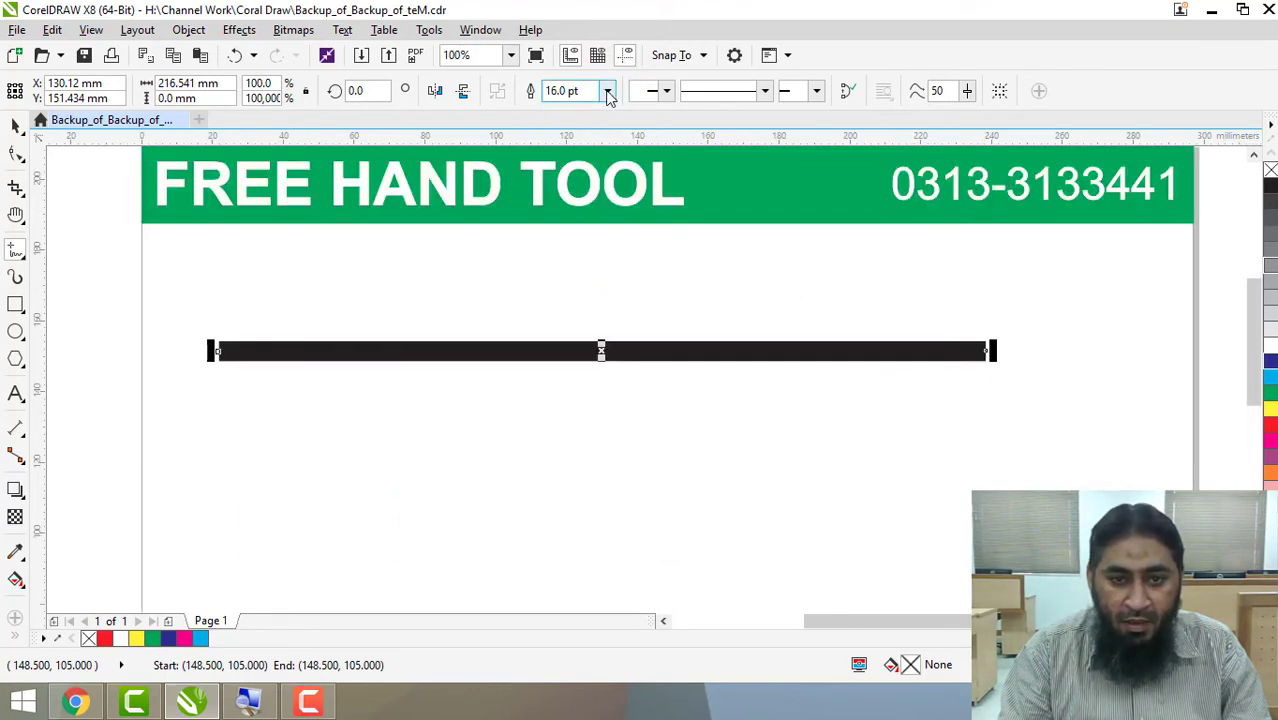
{"action": "left_click", "coordinate": [607, 91]}
{"action": "left_click", "coordinate": [585, 296]}
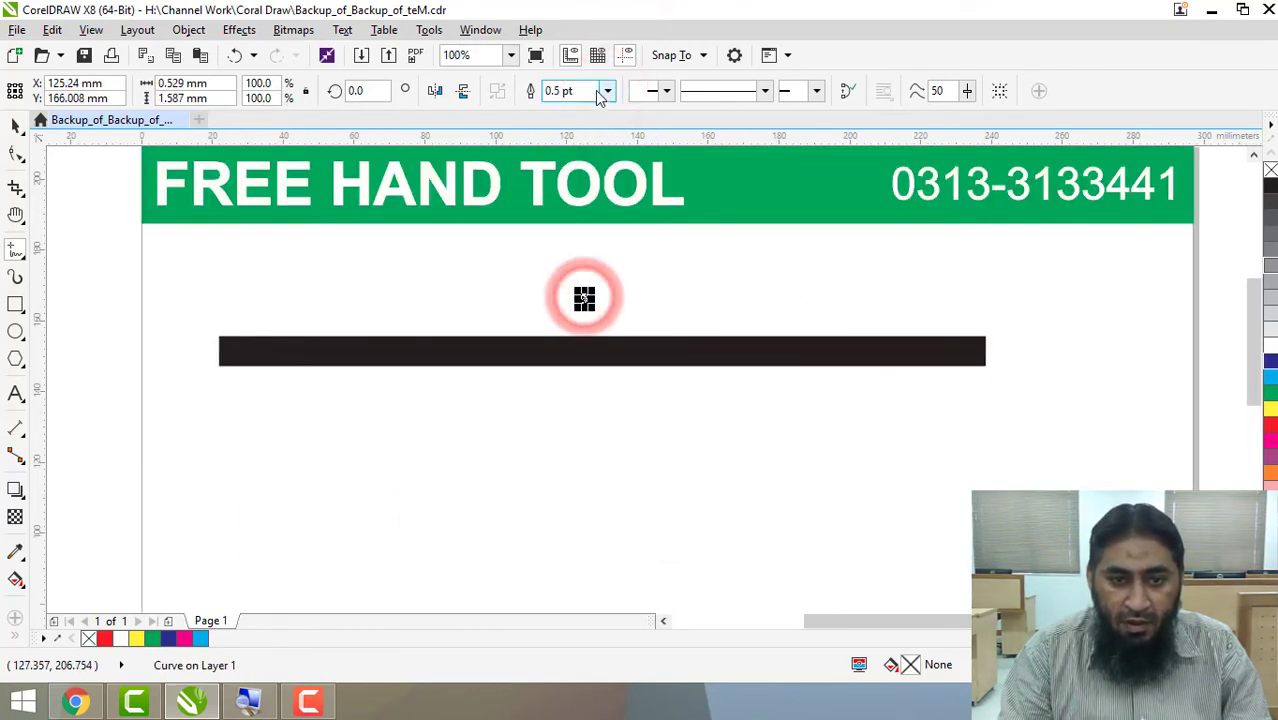
Select the tiny stray curve above the thick line and delete it.
{"action": "left_click", "coordinate": [597, 91]}
{"action": "left_click", "coordinate": [15, 126]}
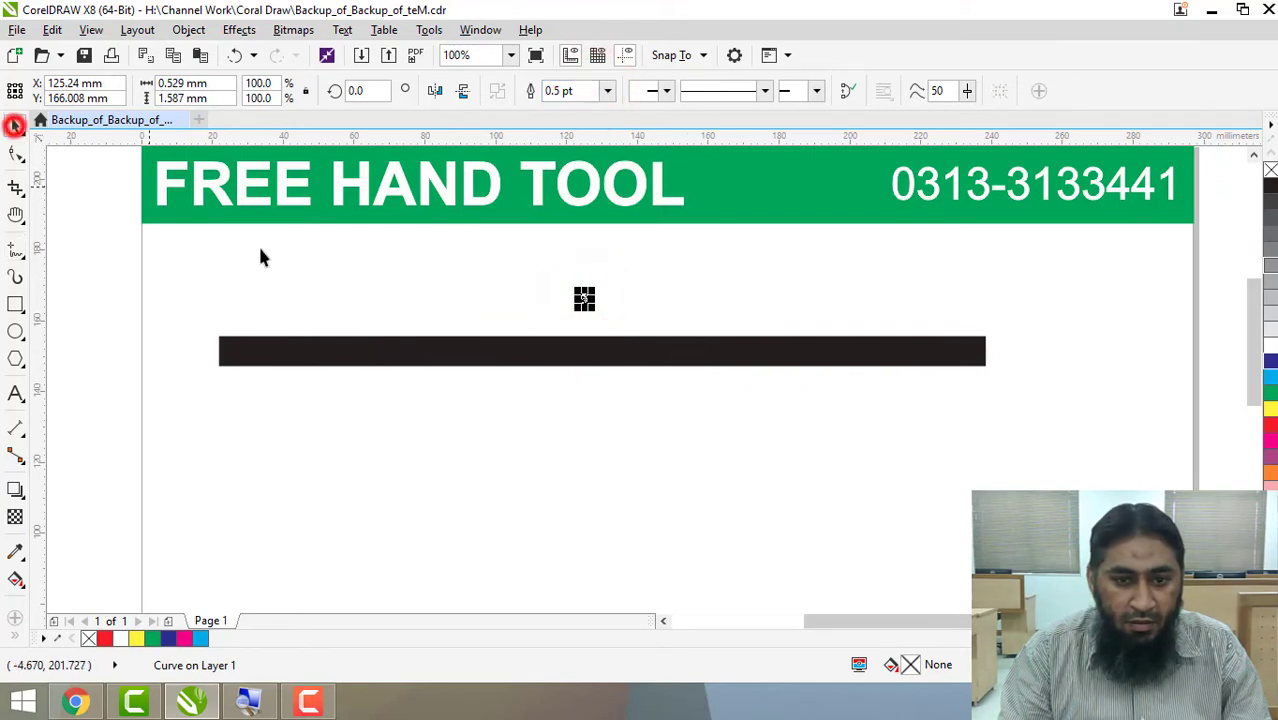
{"action": "left_click", "coordinate": [724, 264]}
{"action": "left_click_drag", "start_coordinate": [644, 279], "coordinate": [543, 314]}
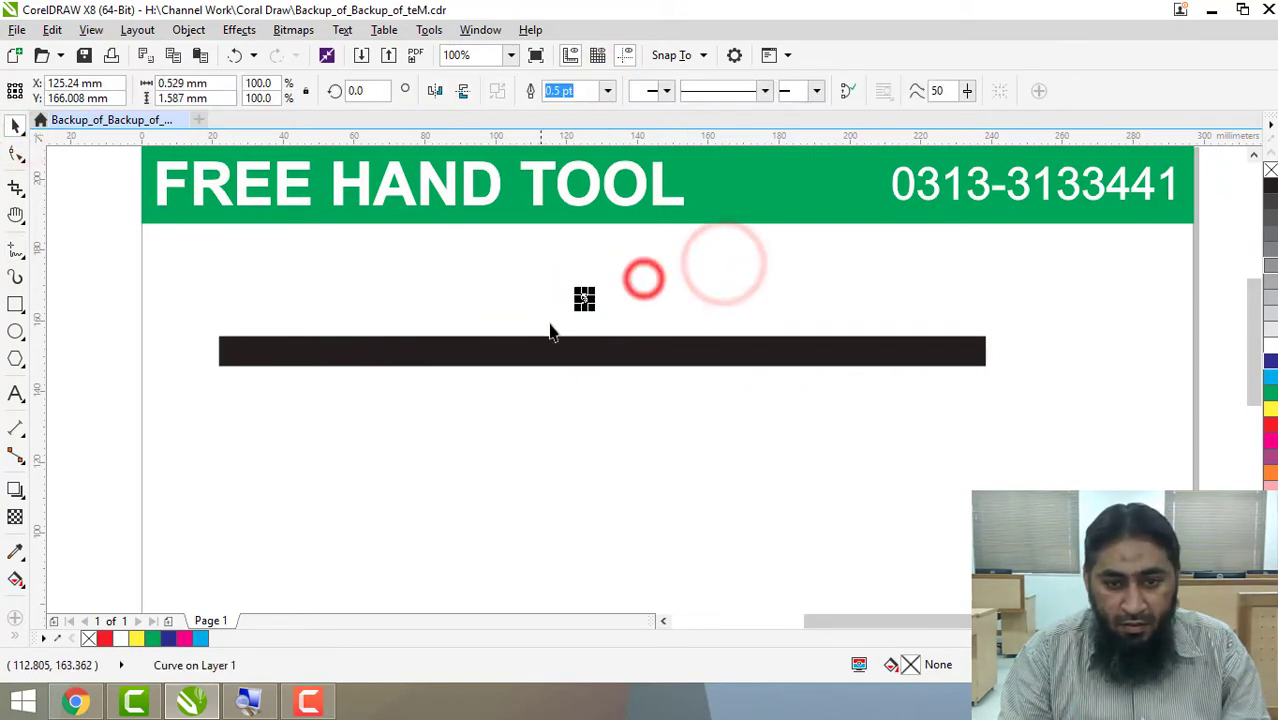
Try the thick line's outline width at 36 pt and 50 pt, and set it to 12 pt.
{"action": "left_click", "coordinate": [643, 352]}
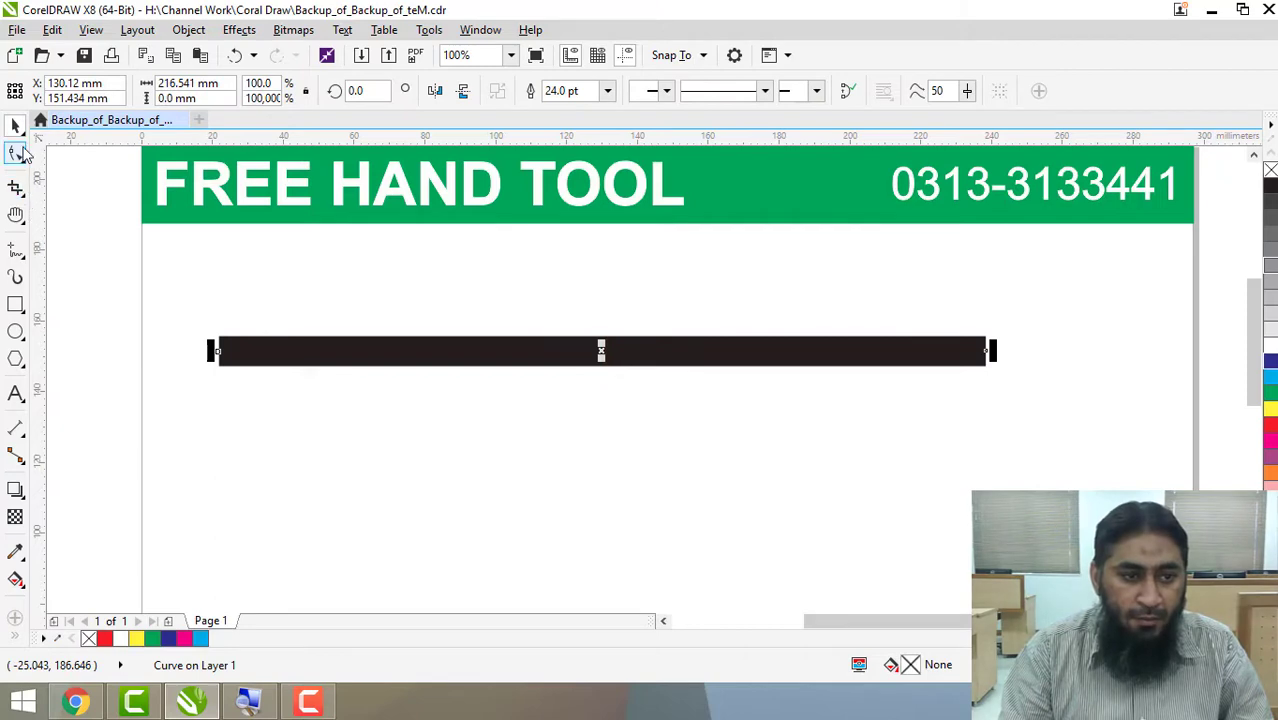
{"action": "left_click", "coordinate": [16, 252]}
{"action": "left_click", "coordinate": [15, 251]}
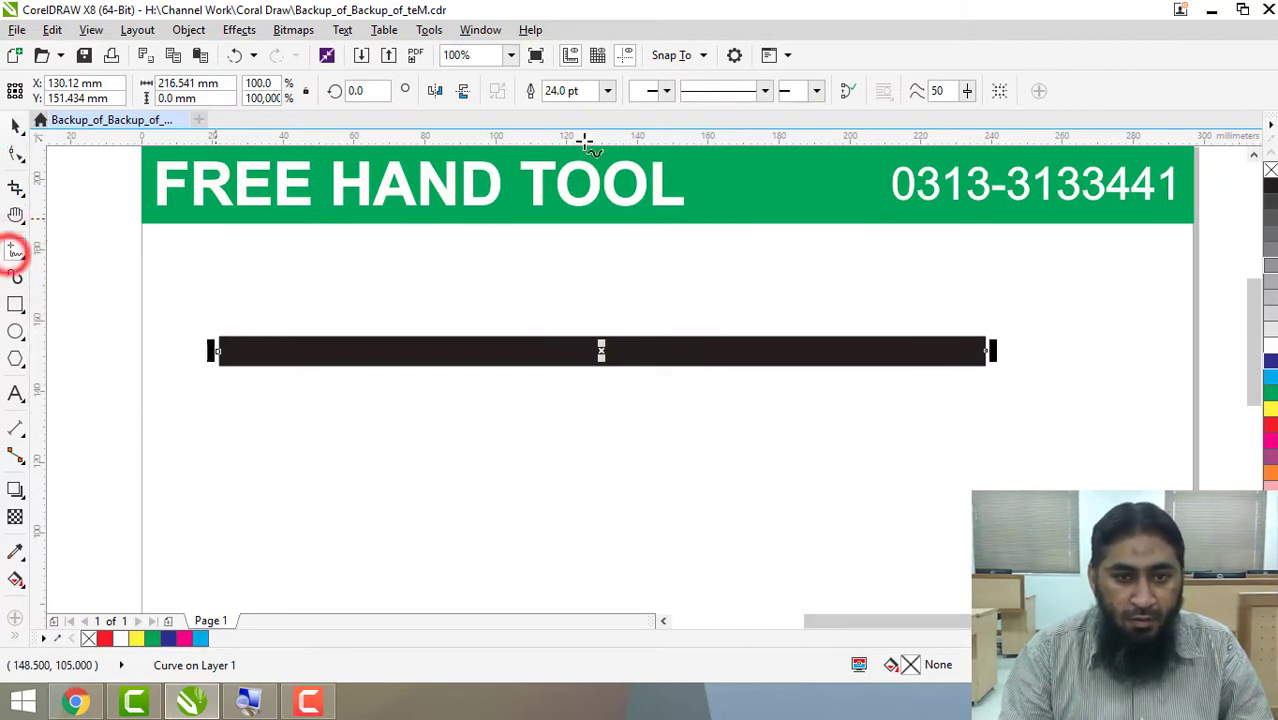
{"action": "left_click", "coordinate": [607, 91]}
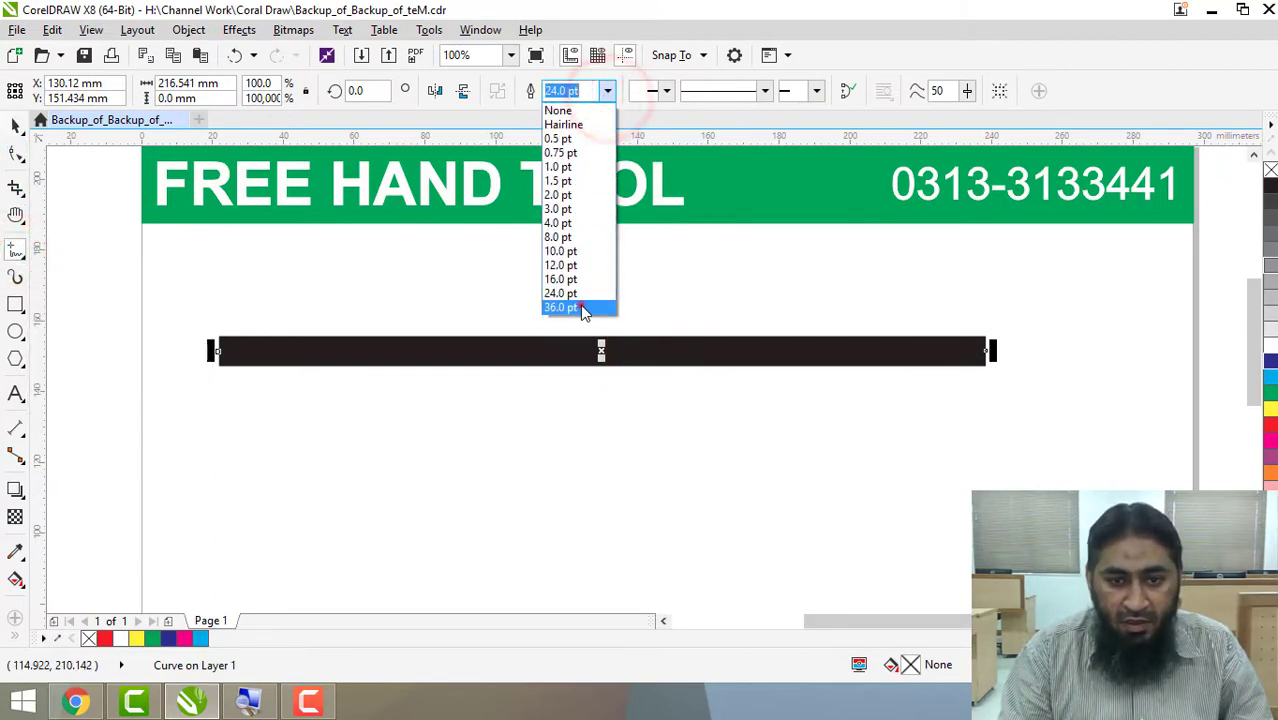
{"action": "left_click", "coordinate": [581, 304]}
{"action": "left_click", "coordinate": [582, 91]}
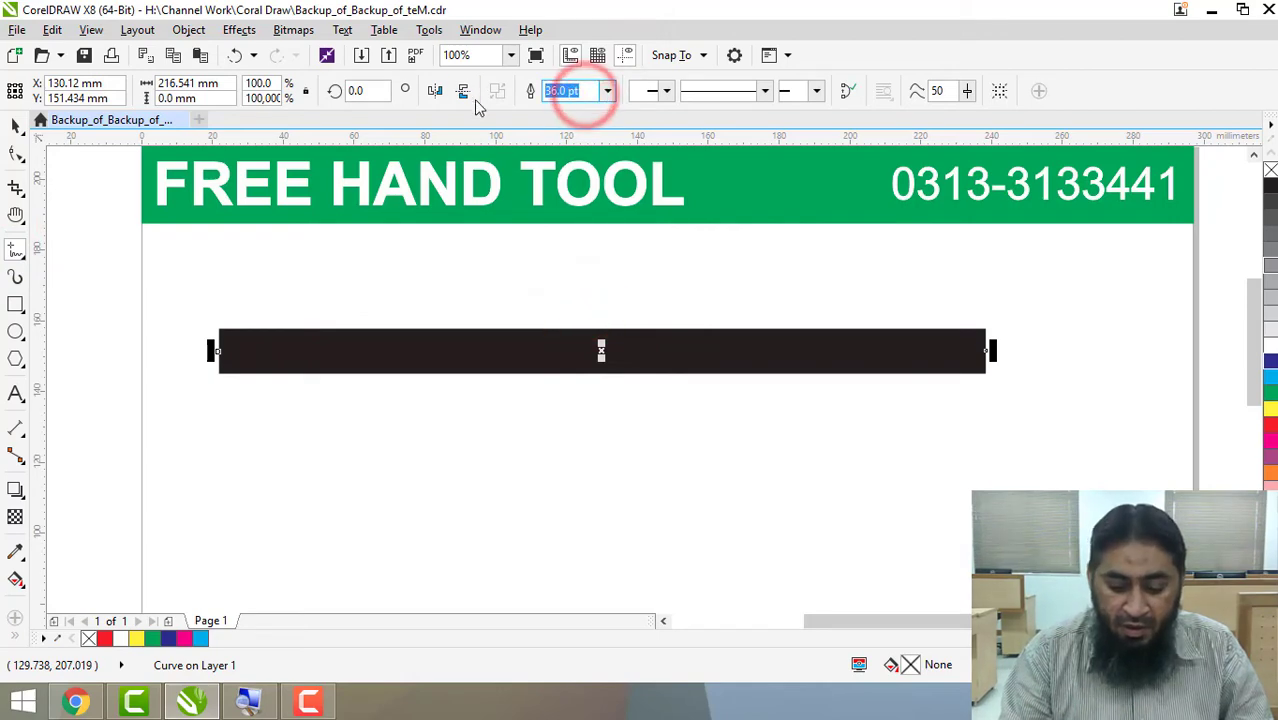
{"action": "type", "text": "50"}
{"action": "key", "text": "Return"}
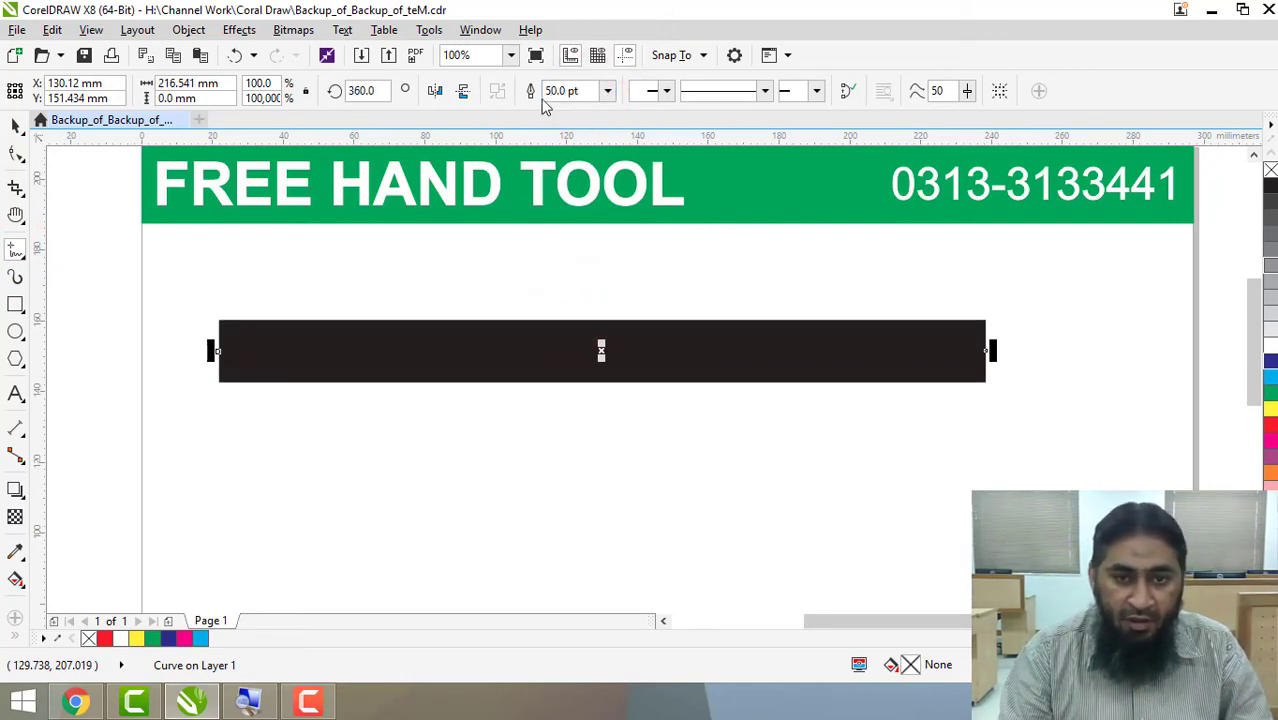
{"action": "left_click", "coordinate": [607, 91]}
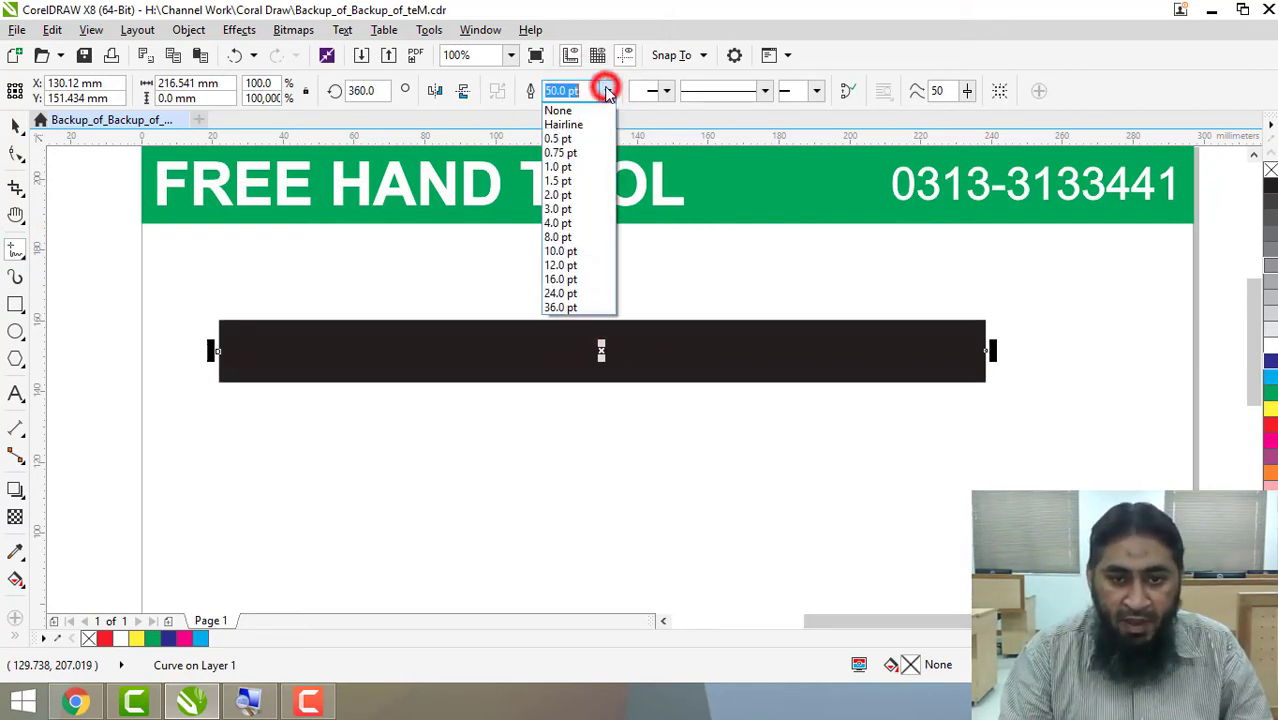
{"action": "left_click", "coordinate": [603, 268]}
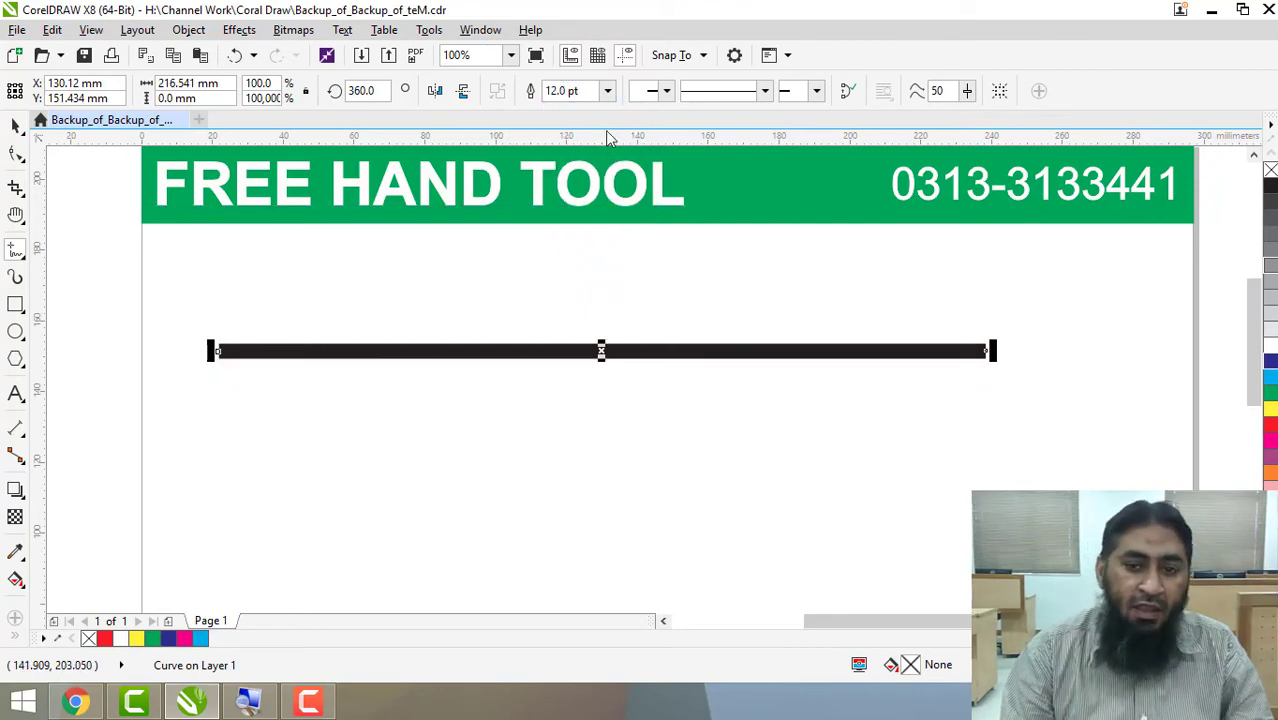
Browse the start arrowhead styles and apply the double-barbed arrowhead to the line's start.
{"action": "left_click", "coordinate": [664, 91]}
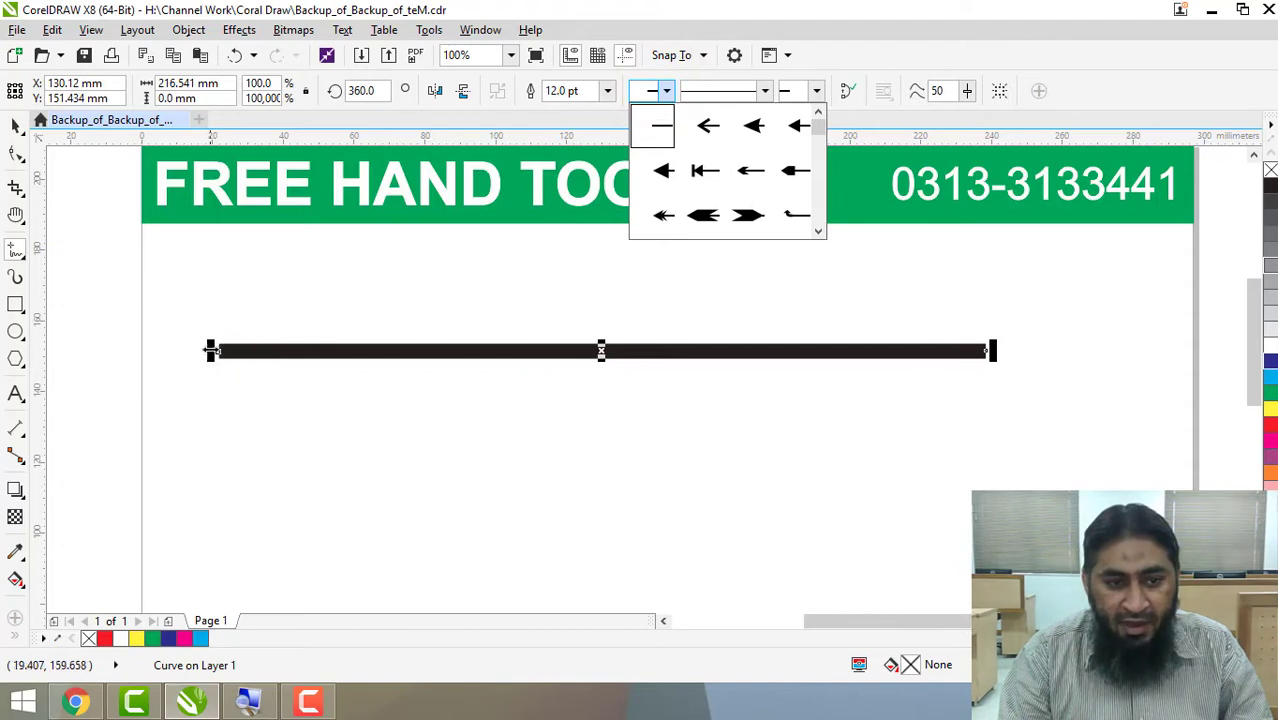
{"action": "left_click_drag", "start_coordinate": [819, 124], "coordinate": [836, 222]}
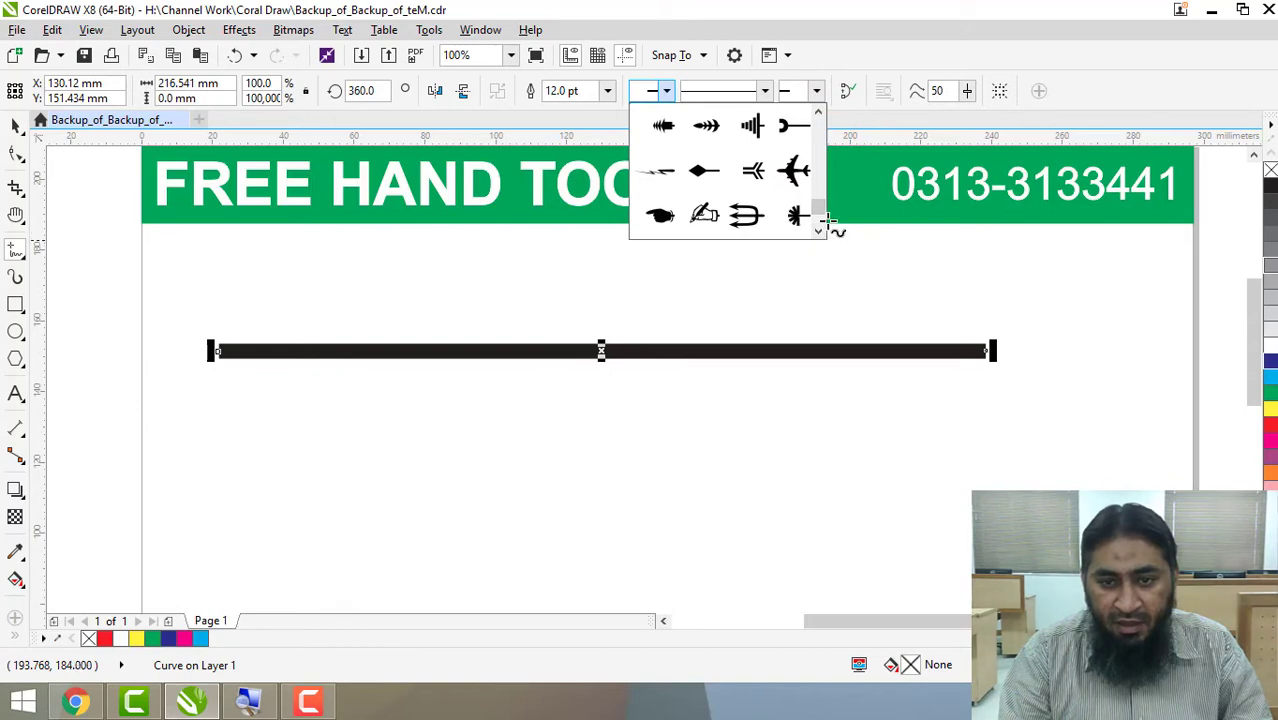
{"action": "left_click_drag", "start_coordinate": [826, 213], "coordinate": [827, 203]}
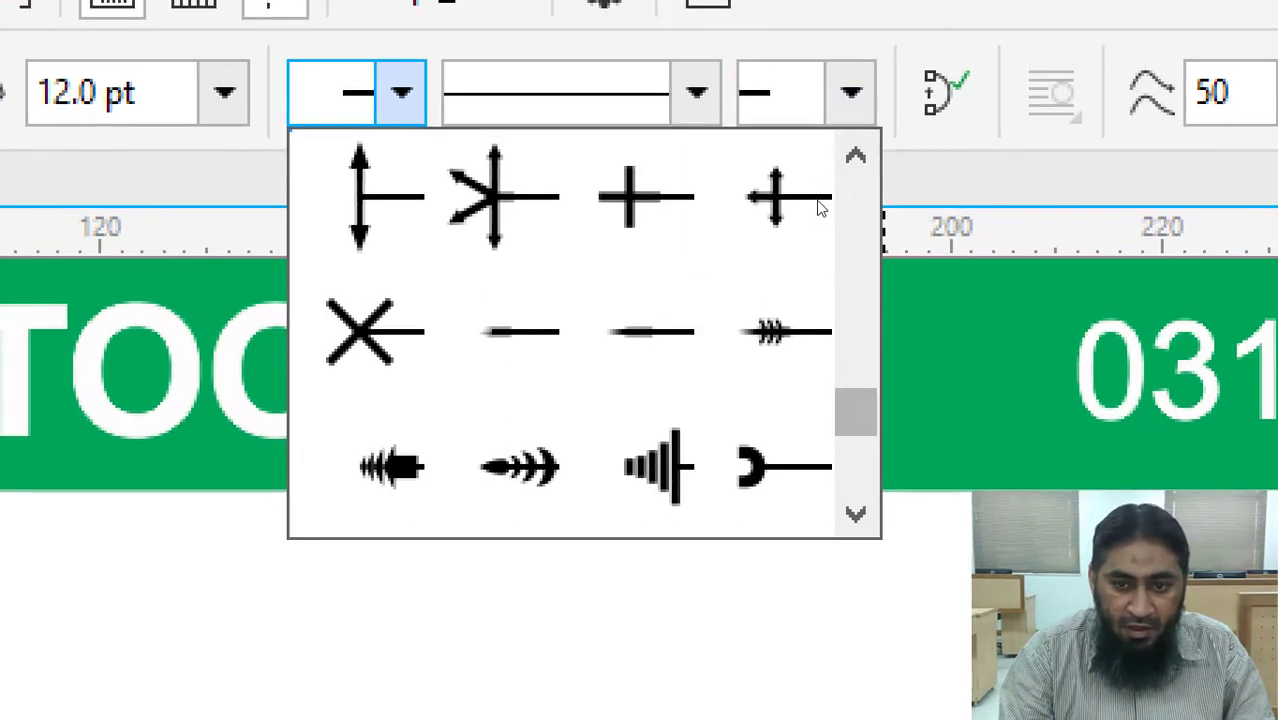
{"action": "scroll", "coordinate": [820, 200], "scroll_direction": "up", "scroll_amount": 6}
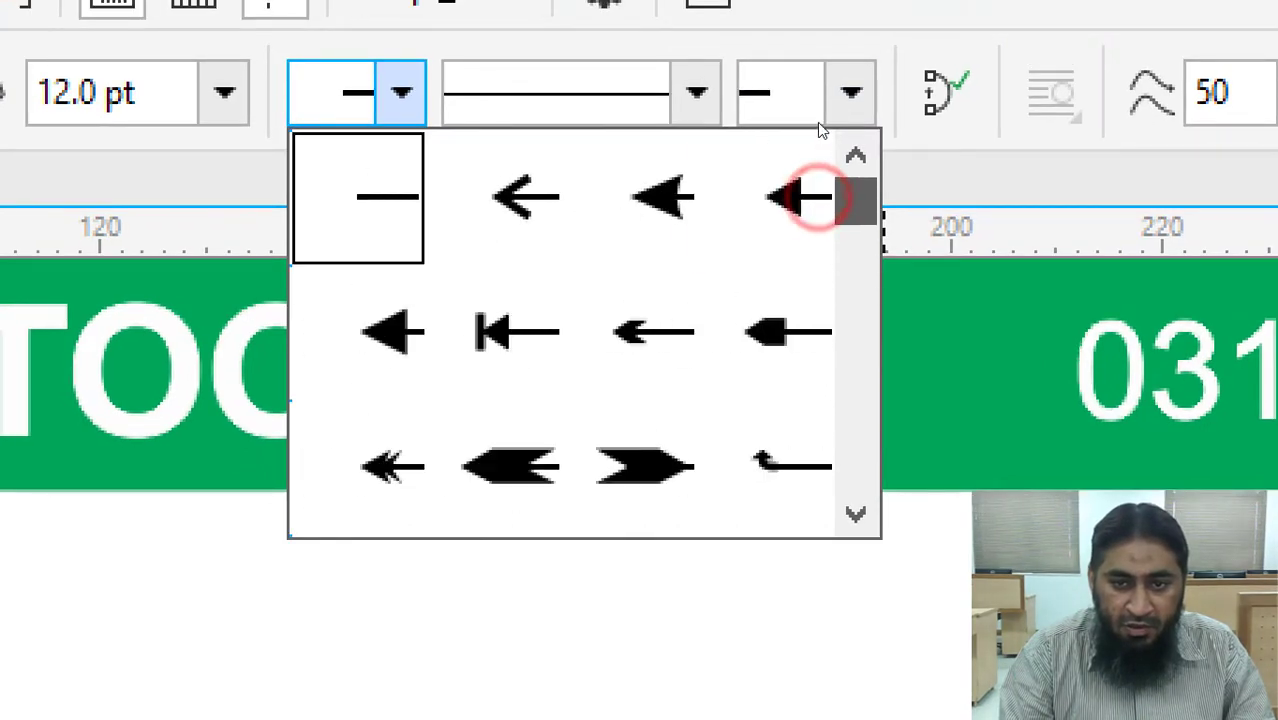
{"action": "scroll", "coordinate": [820, 145], "scroll_direction": "down", "scroll_amount": 3}
{"action": "scroll", "coordinate": [820, 180], "scroll_direction": "down", "scroll_amount": 10}
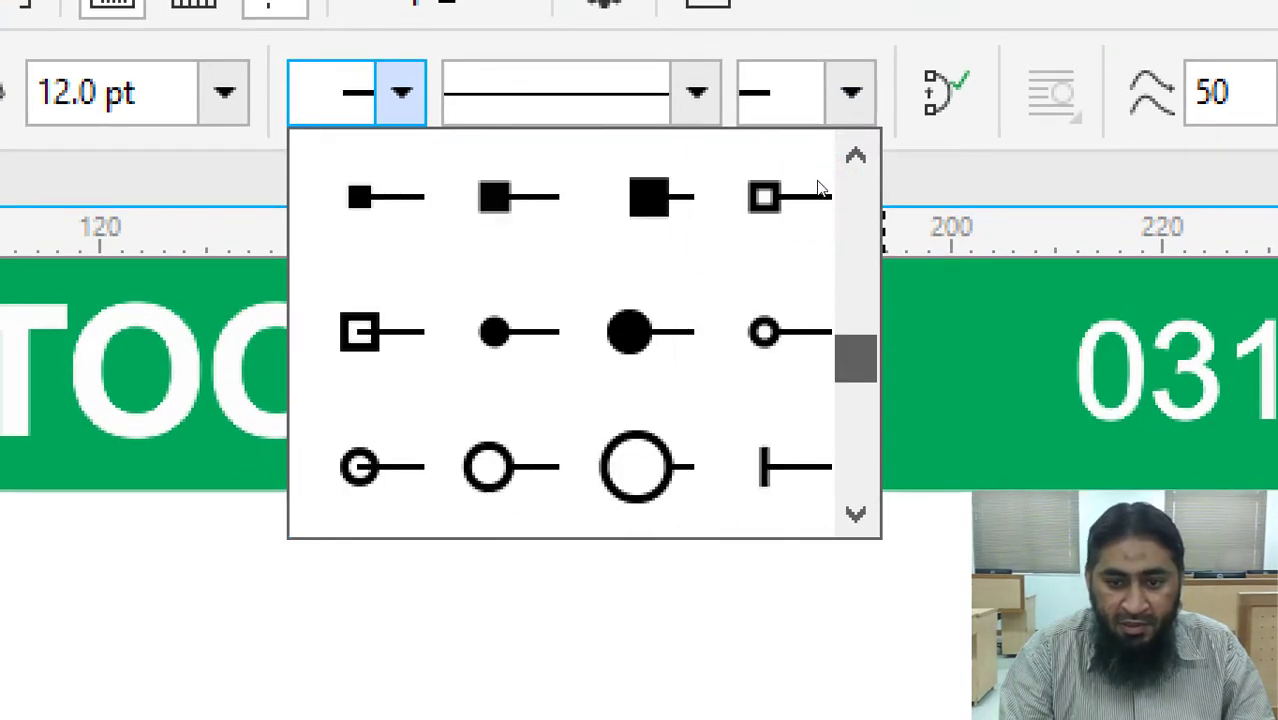
{"action": "scroll", "coordinate": [817, 210], "scroll_direction": "down", "scroll_amount": 1}
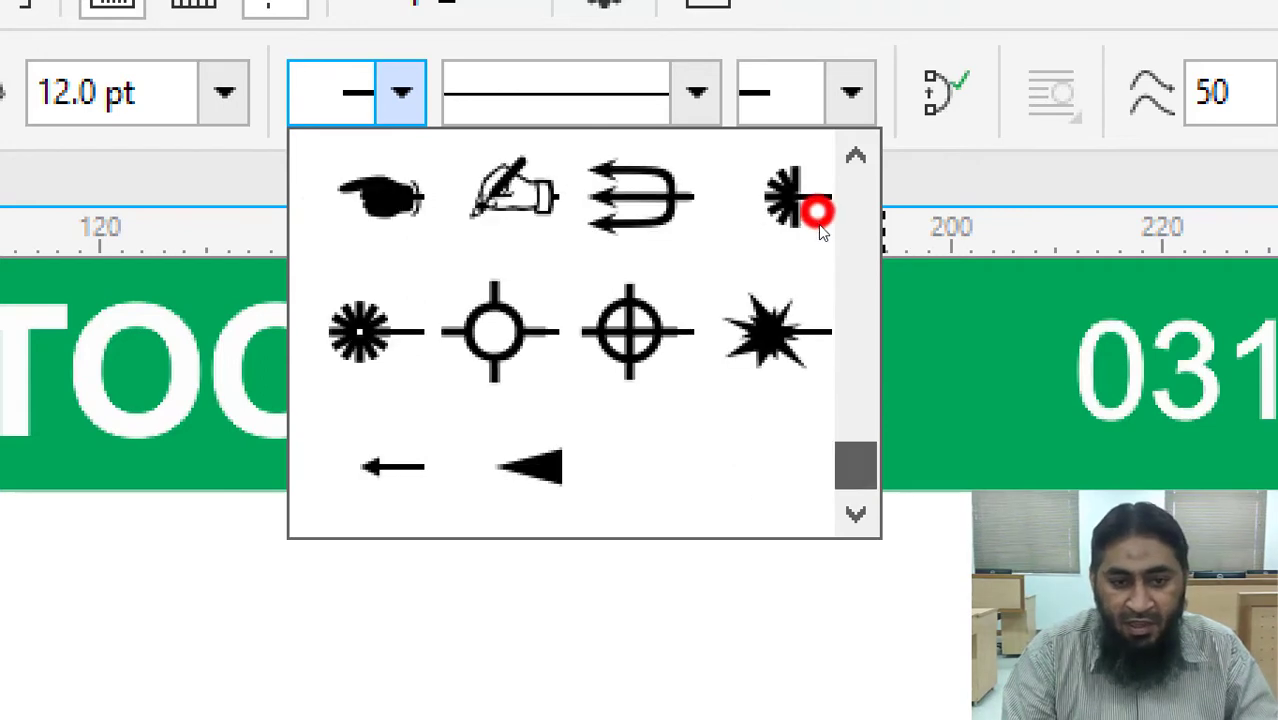
{"action": "scroll", "coordinate": [822, 190], "scroll_direction": "up", "scroll_amount": 5}
{"action": "scroll", "coordinate": [826, 160], "scroll_direction": "up", "scroll_amount": 5}
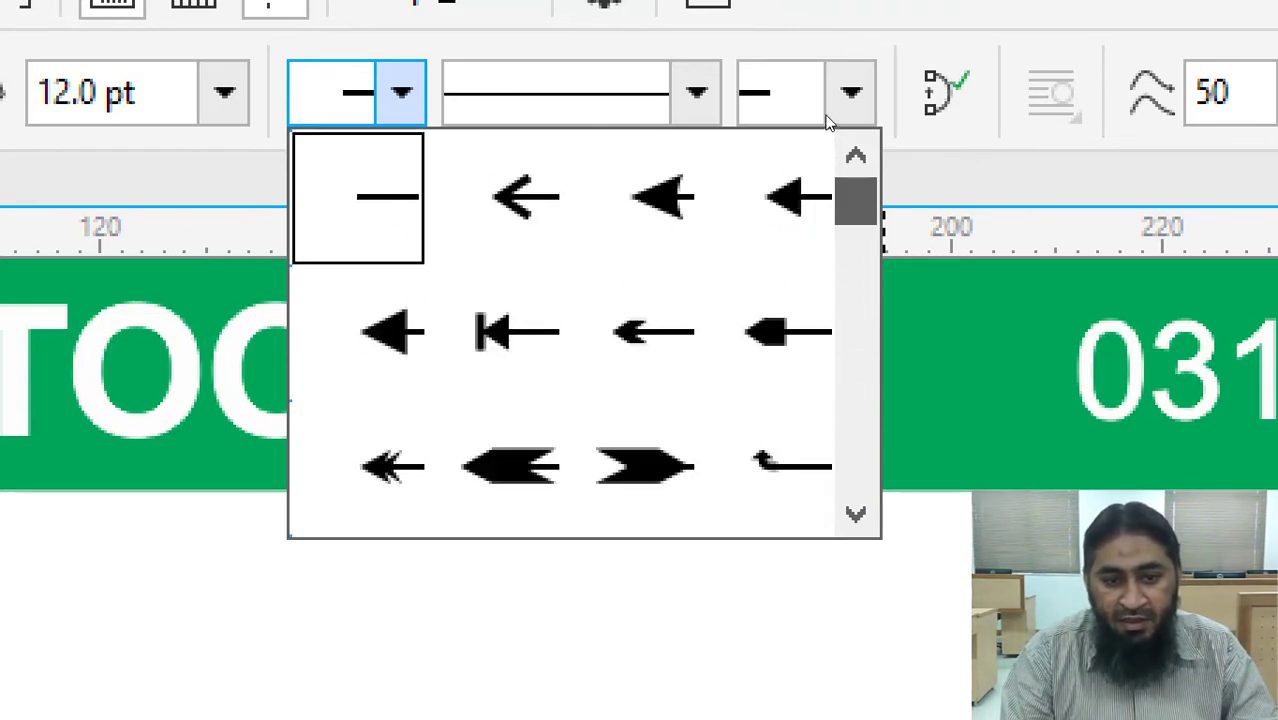
{"action": "left_click", "coordinate": [672, 216]}
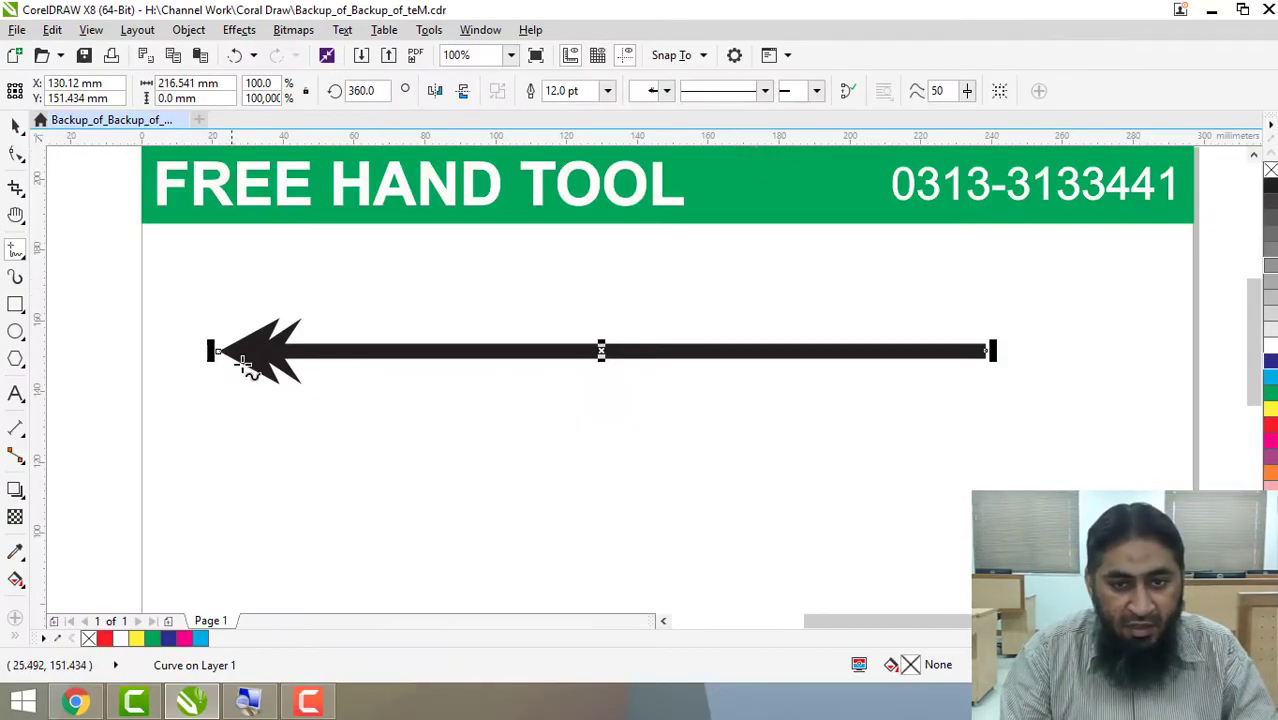
Try the barred arrowhead at the line's start and replace it with the large solid triangle.
{"action": "left_click", "coordinate": [672, 89]}
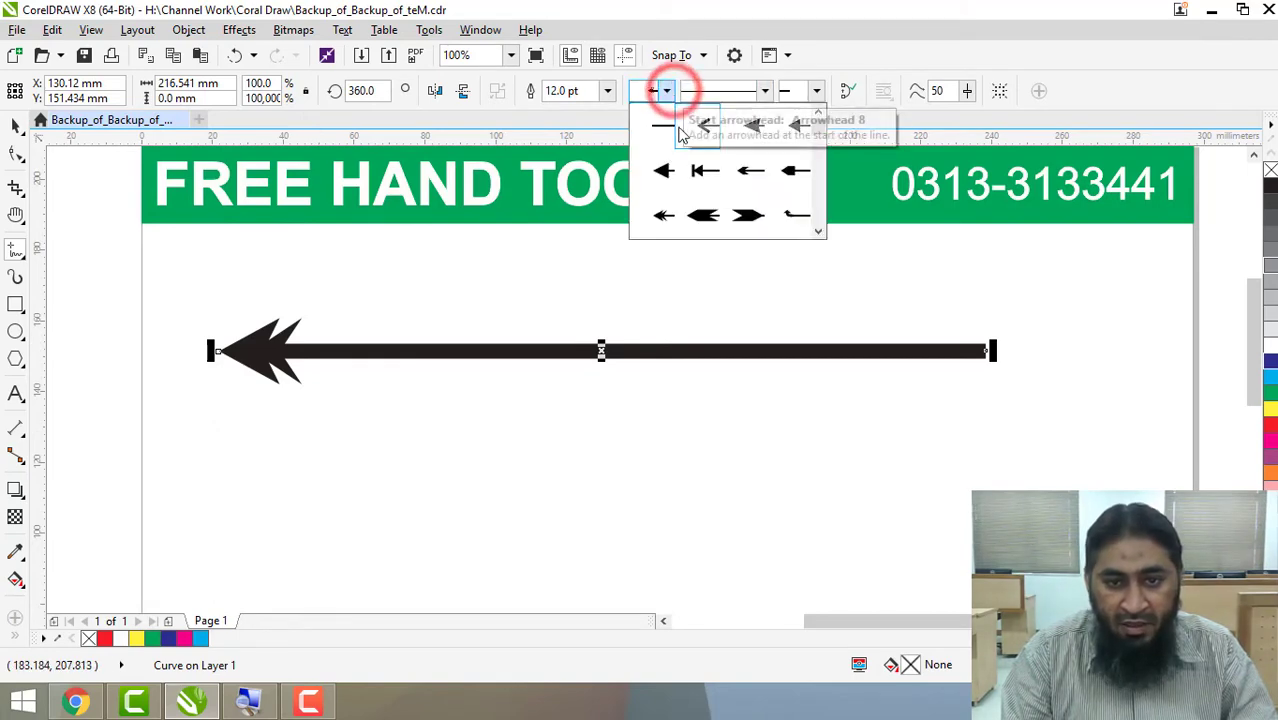
{"action": "left_click", "coordinate": [708, 174]}
{"action": "left_click", "coordinate": [663, 90]}
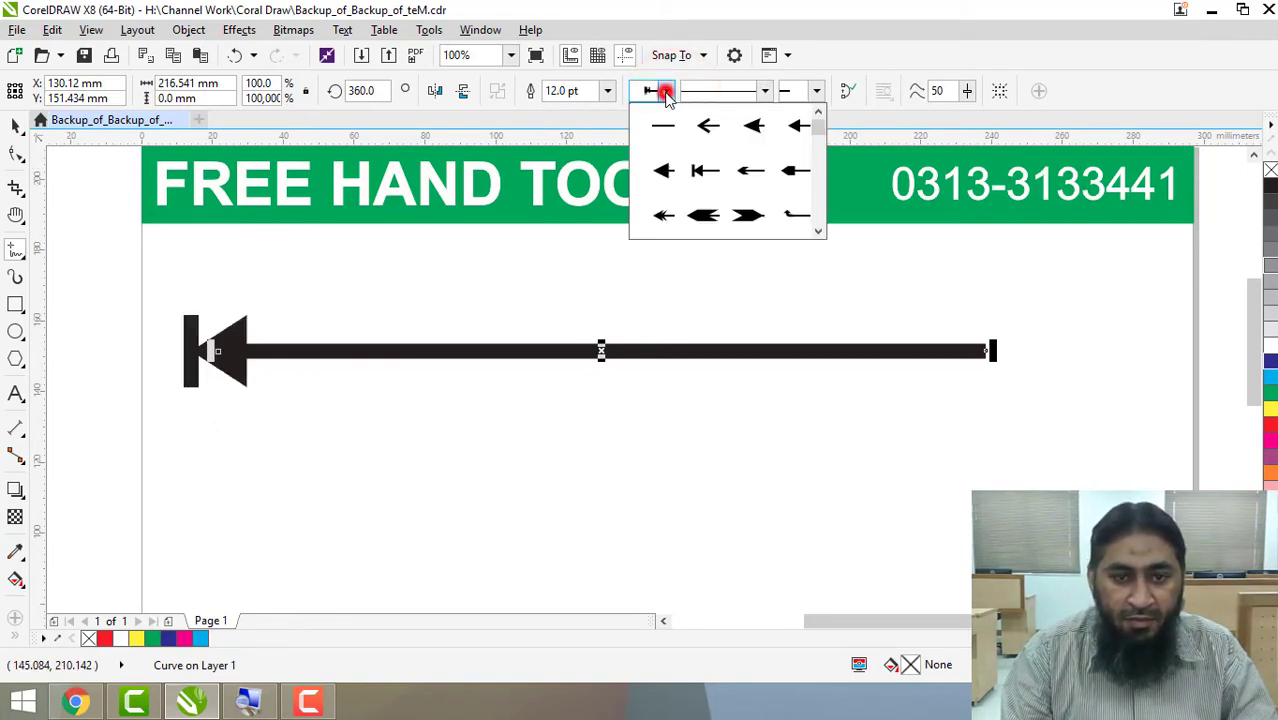
{"action": "left_click", "coordinate": [670, 180]}
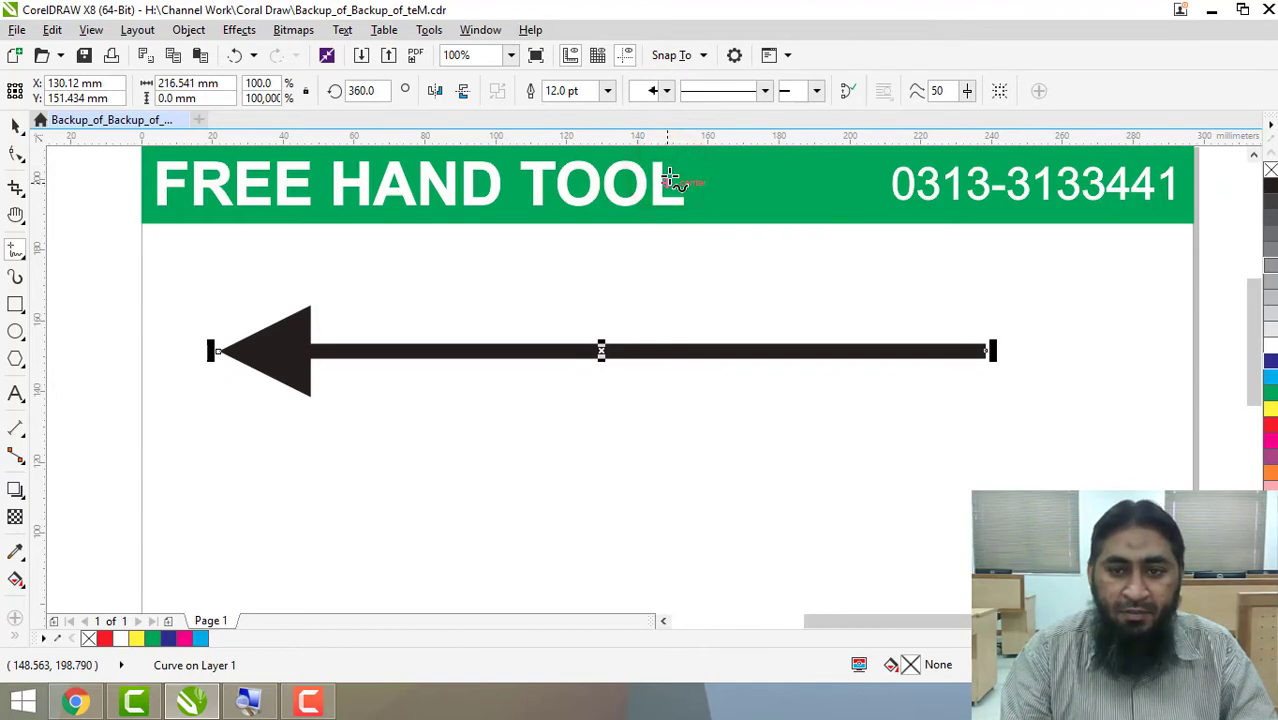
Apply the end style with three backward-pointing chevrons to the line's other end as an arrow tail.
{"action": "left_click", "coordinate": [821, 95]}
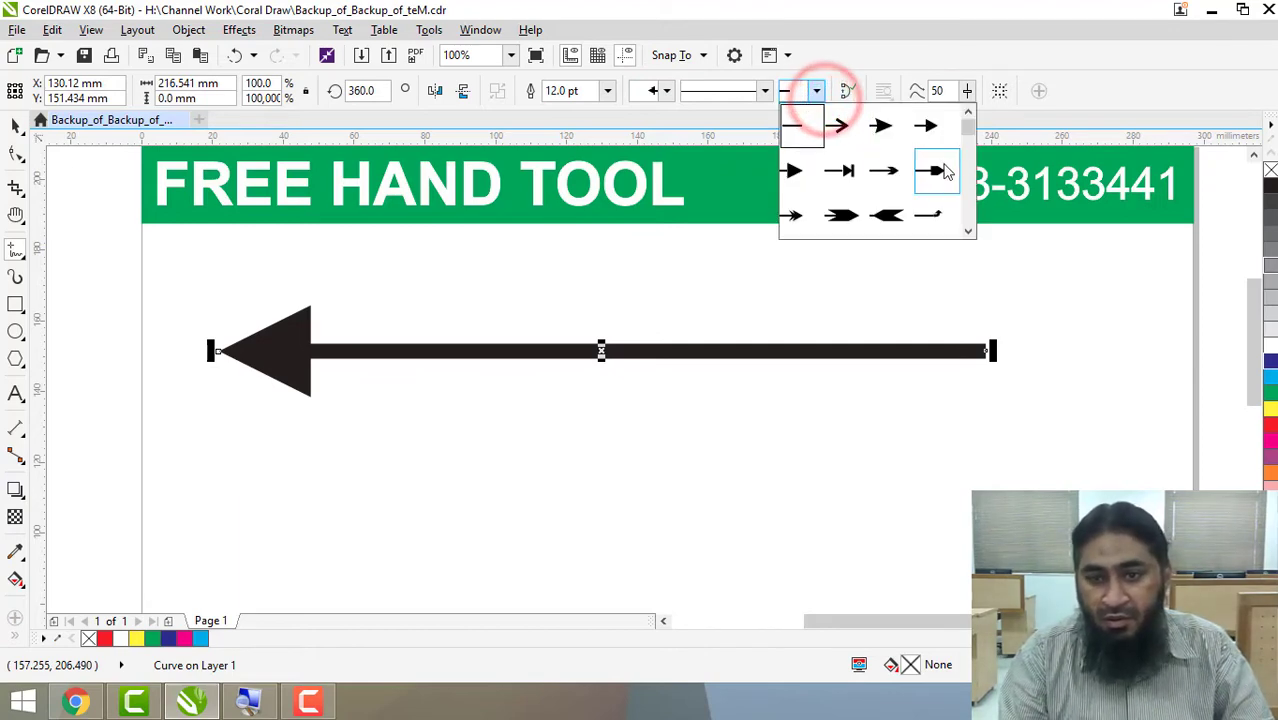
{"action": "left_click_drag", "start_coordinate": [968, 130], "coordinate": [955, 170]}
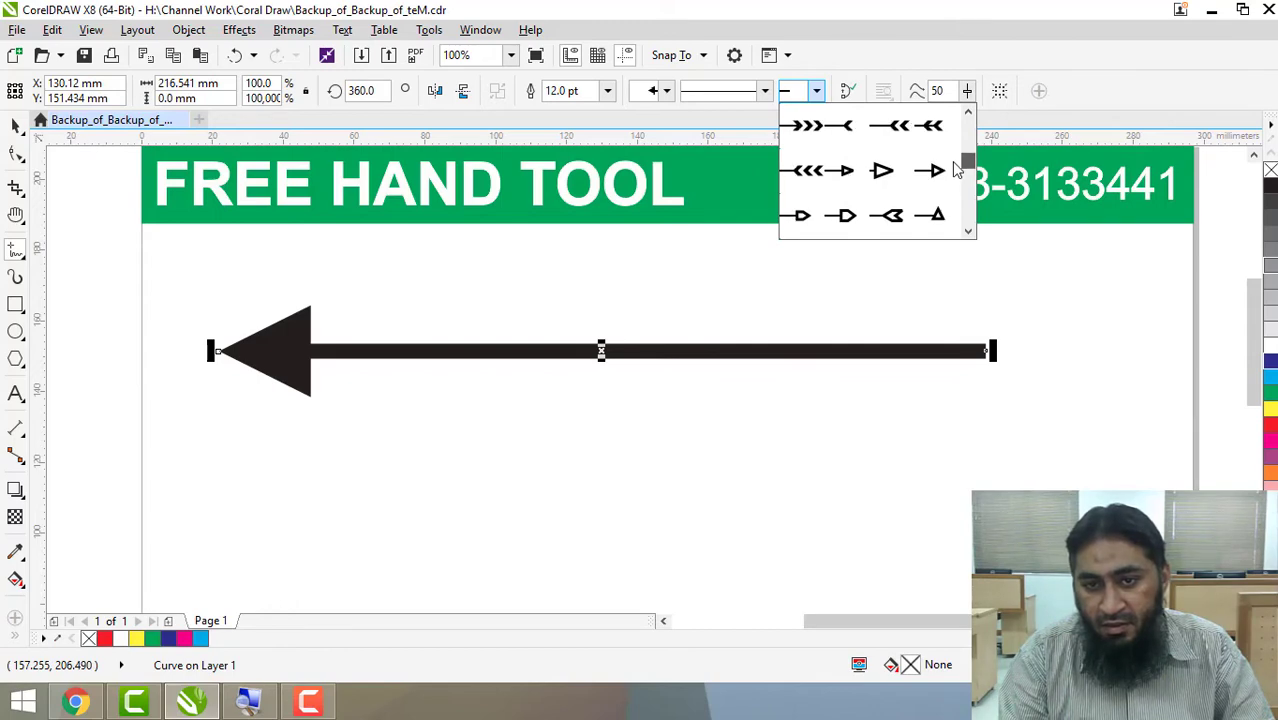
{"action": "left_click", "coordinate": [808, 170]}
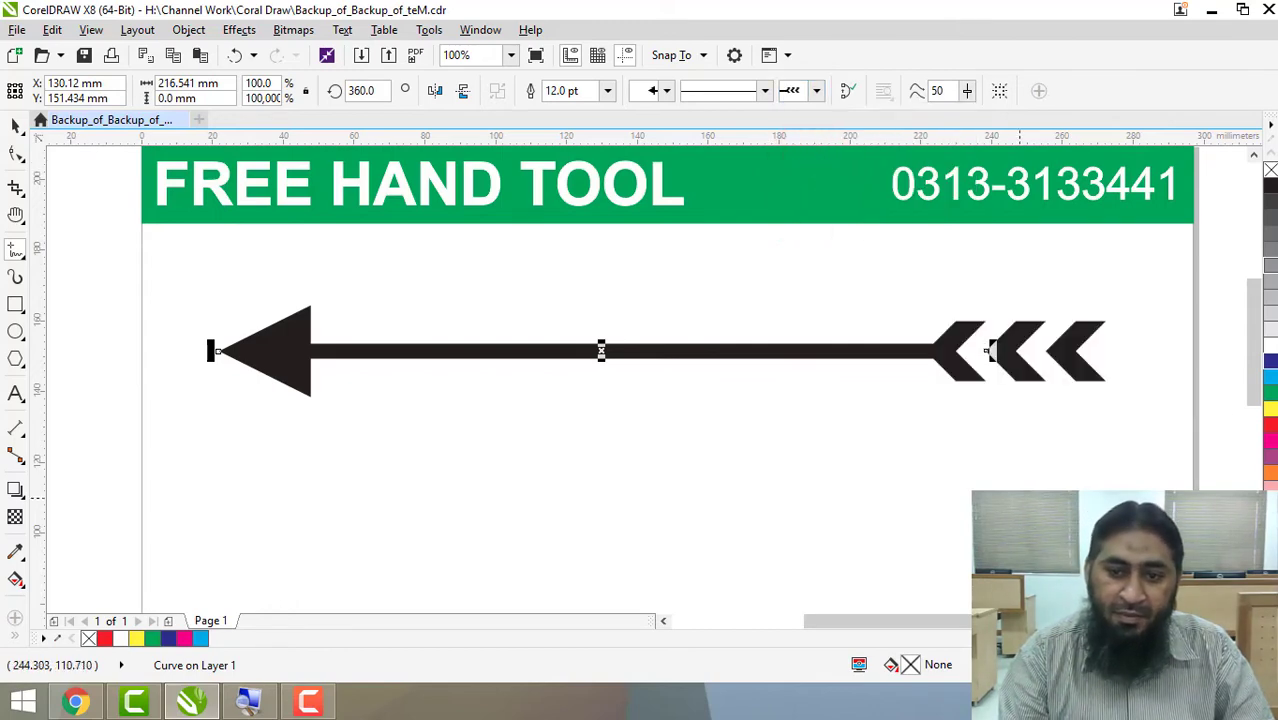
Try to close the arrow's curve and draw a short line beside its tail, and undo the drawing.
{"action": "left_click", "coordinate": [853, 96]}
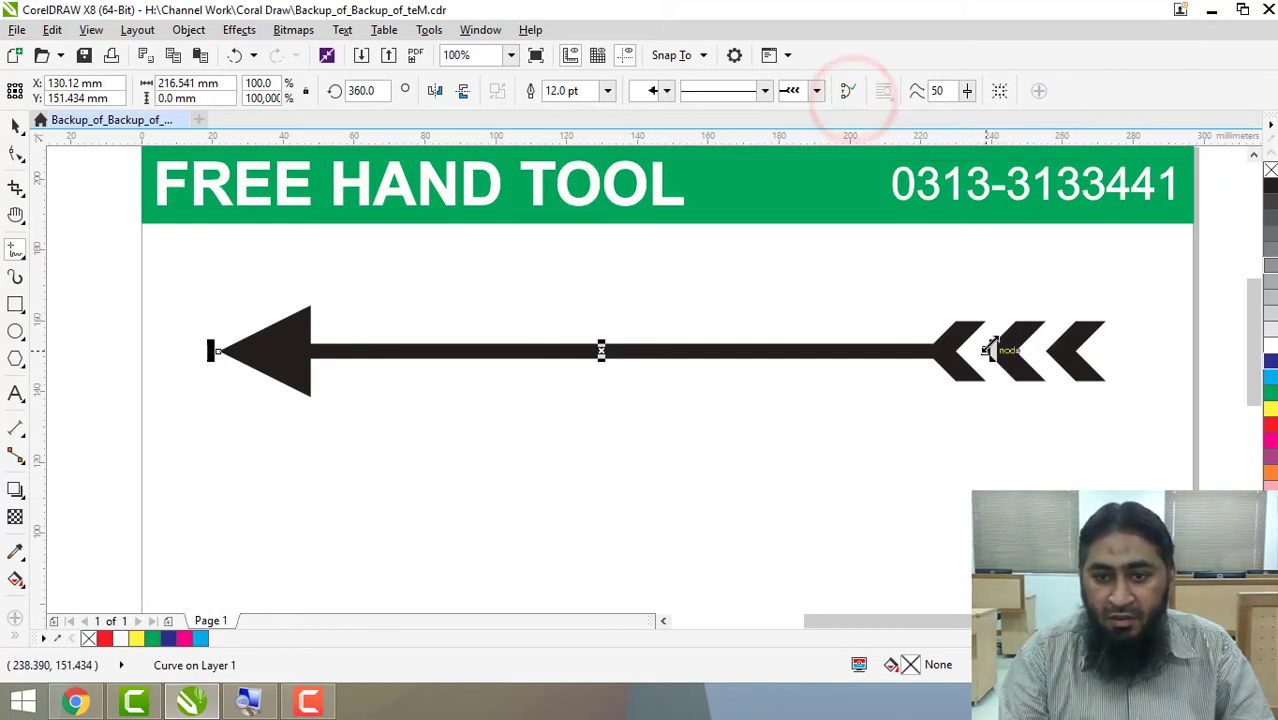
{"action": "left_click", "coordinate": [1112, 317]}
{"action": "left_click", "coordinate": [1172, 368]}
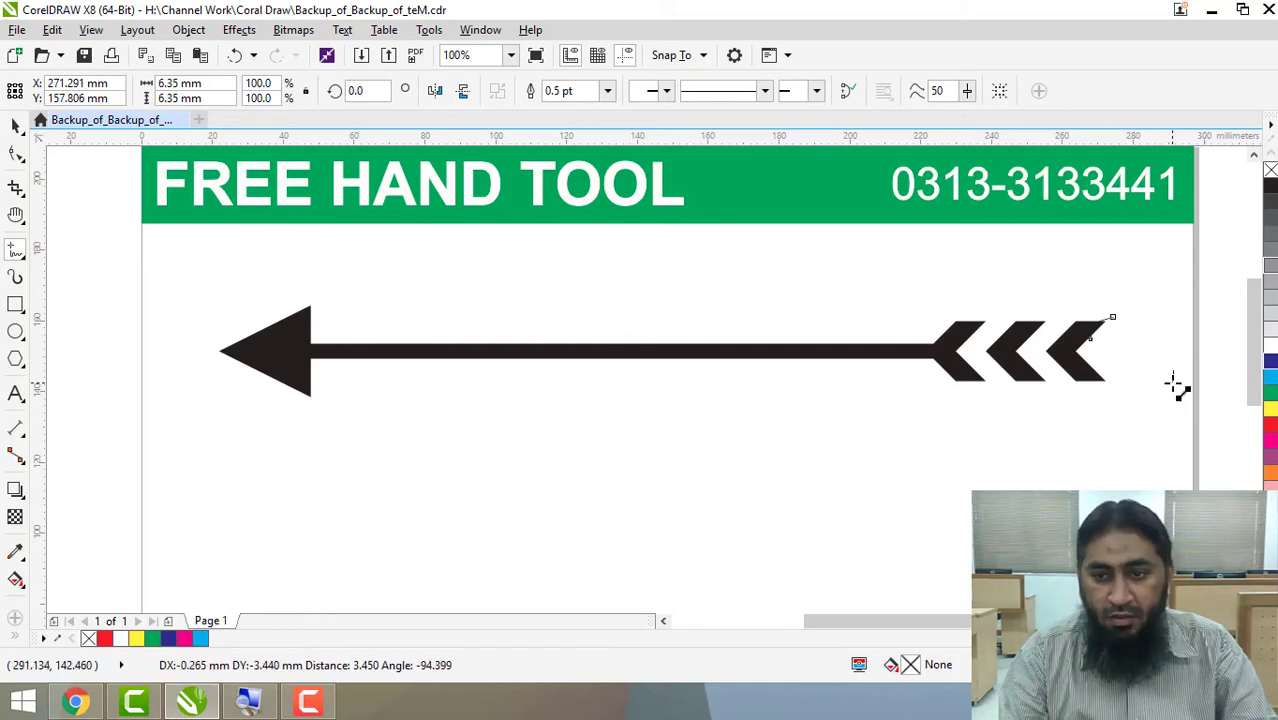
{"action": "key", "text": "Escape"}
{"action": "key", "text": "ctrl+z"}
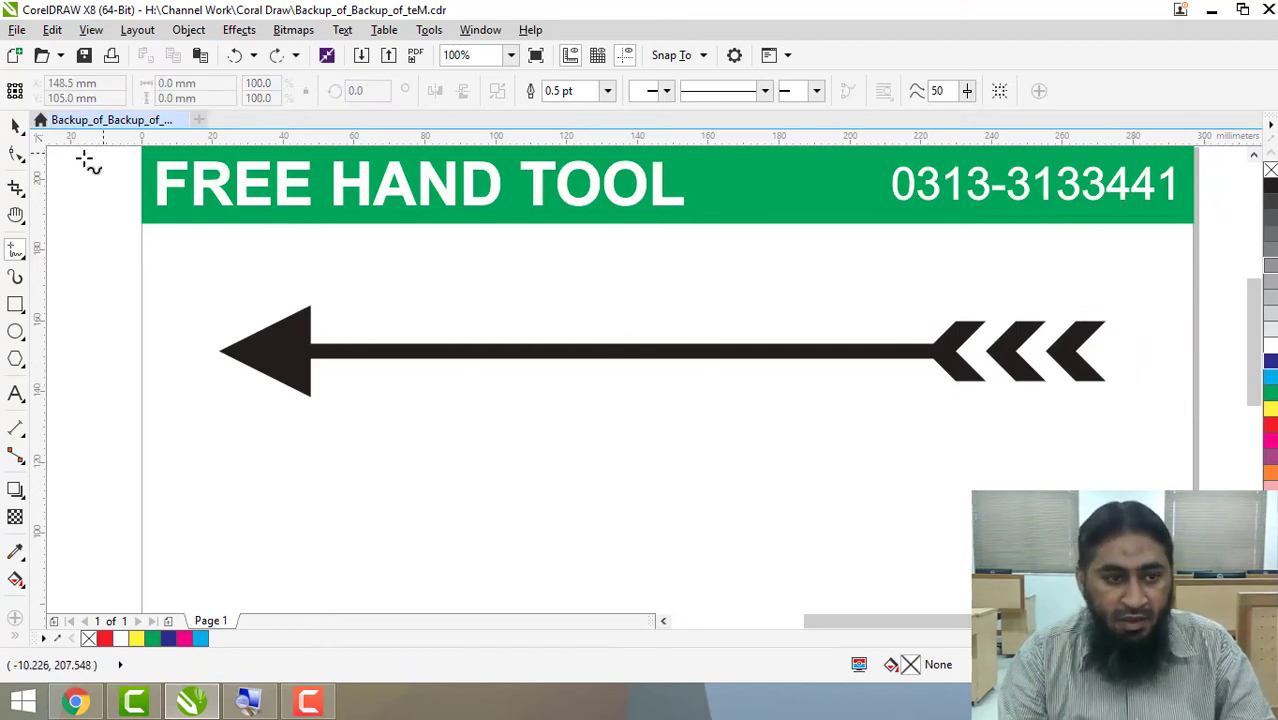
Select the arrow and raise the freehand smoothing to 76 and on to 86.
{"action": "left_click", "coordinate": [14, 126]}
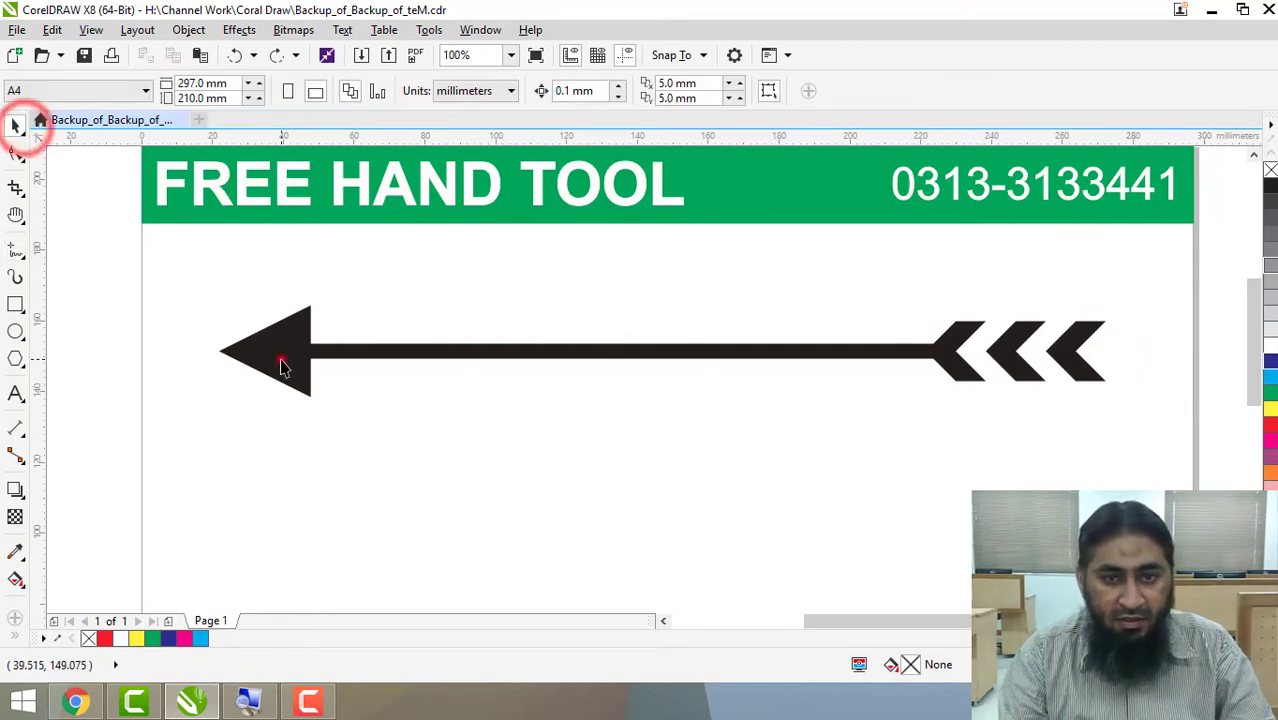
{"action": "left_click", "coordinate": [280, 355]}
{"action": "left_click", "coordinate": [968, 92]}
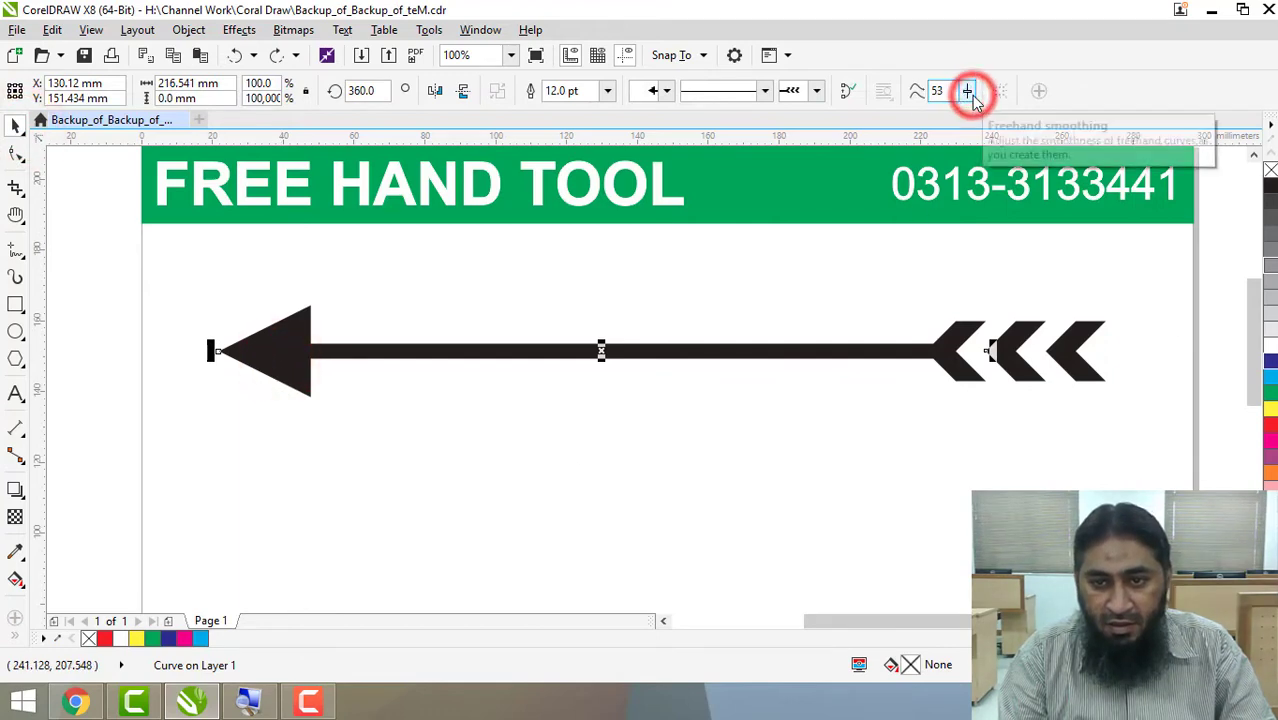
{"action": "left_click", "coordinate": [969, 92]}
{"action": "left_click_drag", "start_coordinate": [975, 118], "coordinate": [995, 118]}
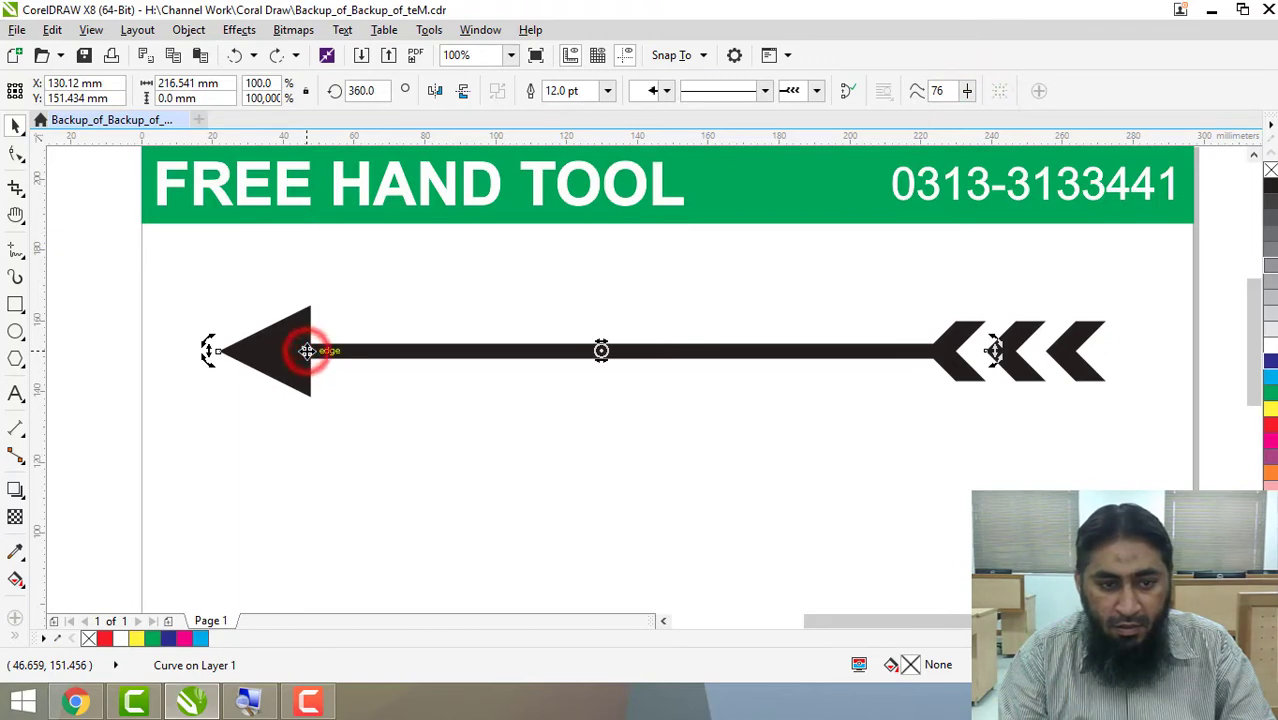
{"action": "mouse_move", "coordinate": [926, 91]}
{"action": "left_mouse_down"}
{"action": "mouse_move", "coordinate": [965, 91]}
{"action": "mouse_move", "coordinate": [1010, 123]}
{"action": "mouse_move", "coordinate": [978, 117]}
{"action": "left_mouse_up"}
{"action": "left_click", "coordinate": [968, 91]}
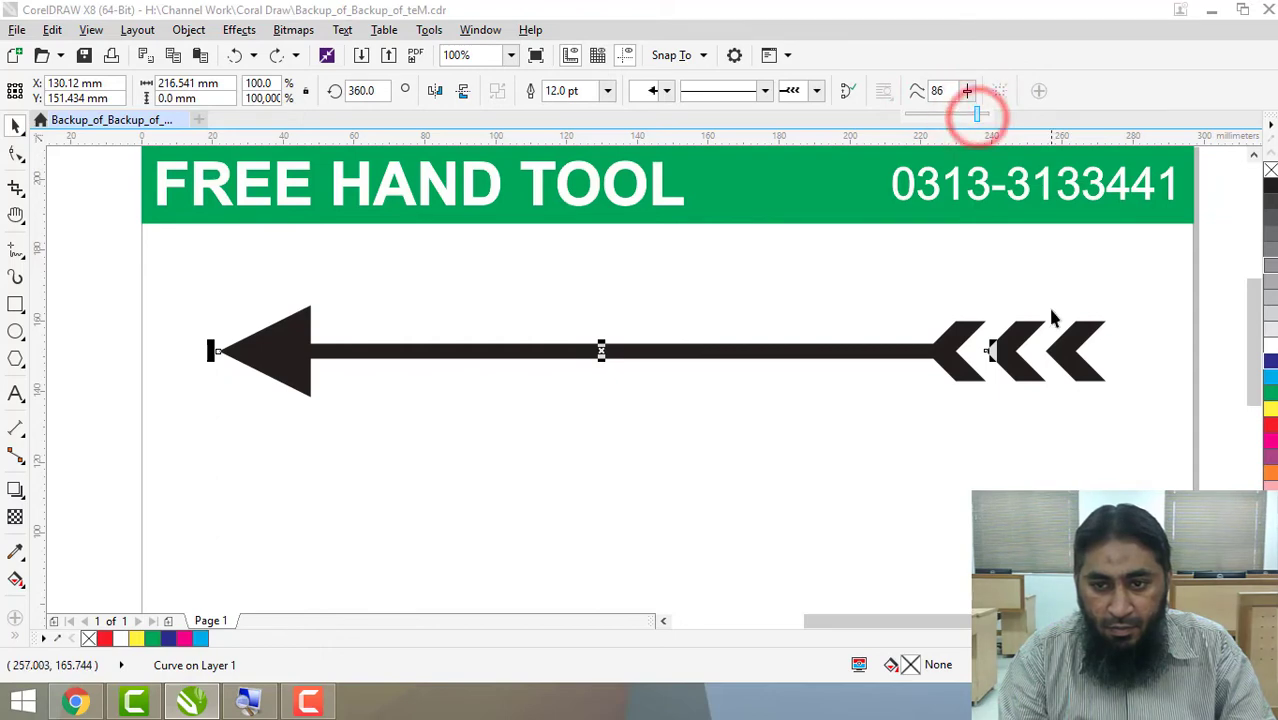
{"action": "left_click", "coordinate": [1051, 309]}
Move the arrow about 8 mm to the left and 1 mm down.
{"action": "left_click", "coordinate": [999, 373]}
{"action": "left_click", "coordinate": [938, 361]}
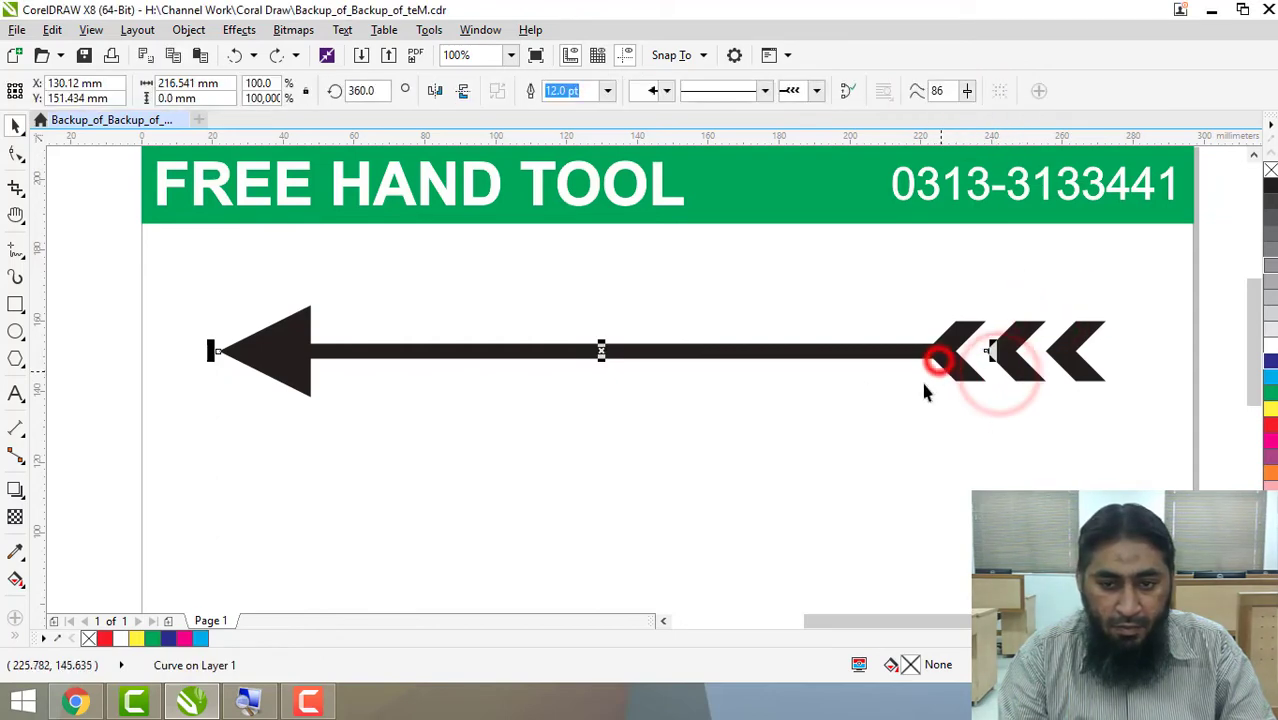
{"action": "mouse_move", "coordinate": [823, 346]}
{"action": "left_mouse_down"}
{"action": "mouse_move", "coordinate": [724, 337]}
{"action": "mouse_move", "coordinate": [826, 349]}
{"action": "left_mouse_up"}
Edit the arrow's nodes and pull the start node inward to shorten the line to about 205 mm.
{"action": "left_click", "coordinate": [242, 352]}
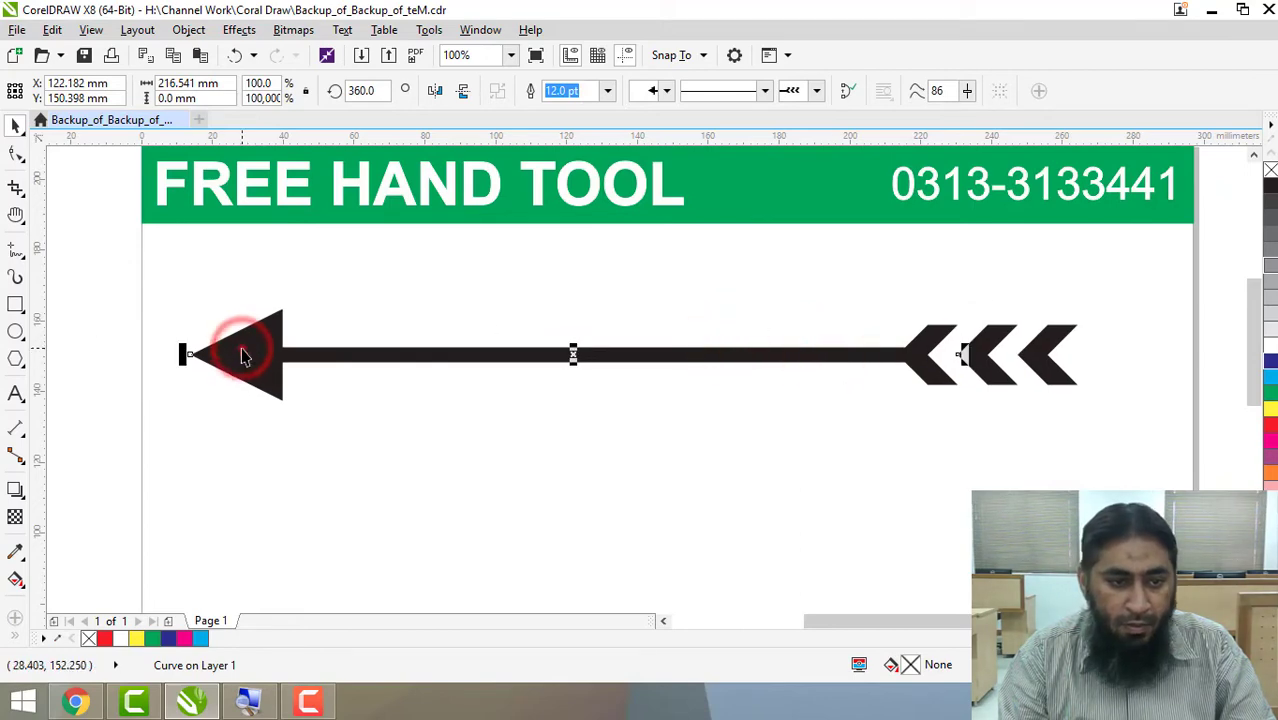
{"action": "left_click", "coordinate": [242, 355]}
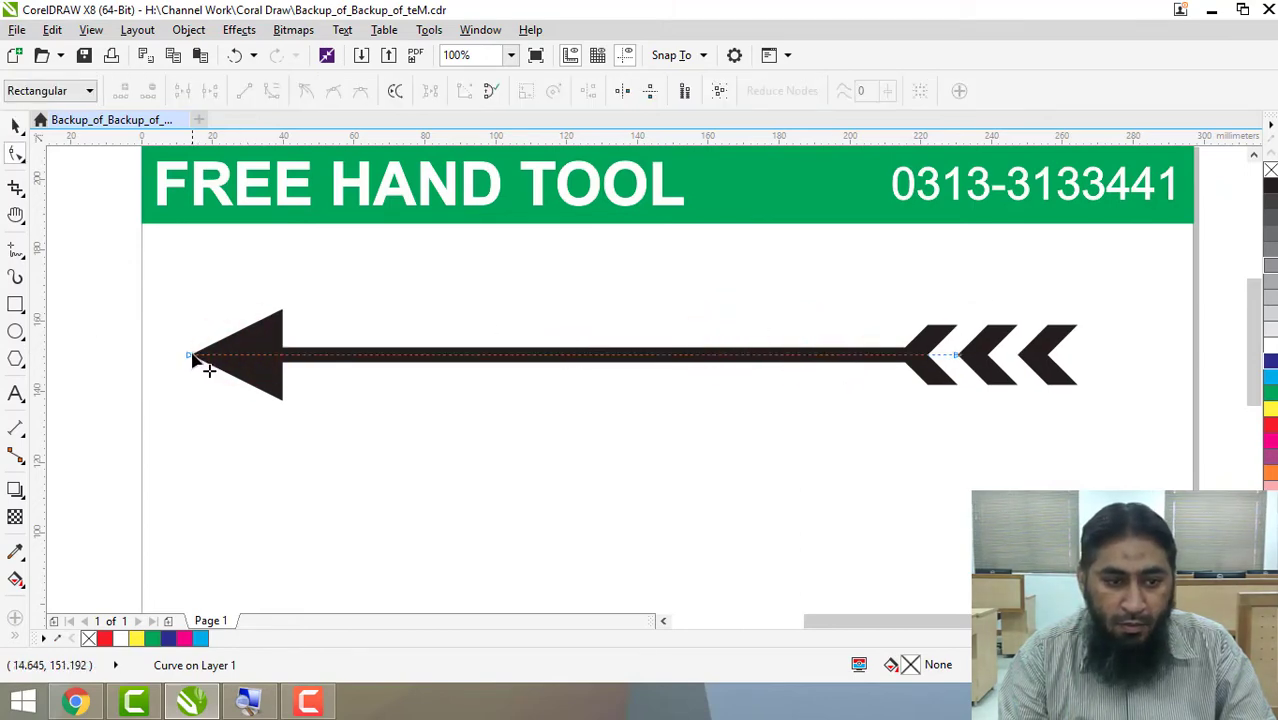
{"action": "left_click_drag", "start_coordinate": [189, 355], "coordinate": [300, 366]}
{"action": "key", "text": "ctrl+z"}
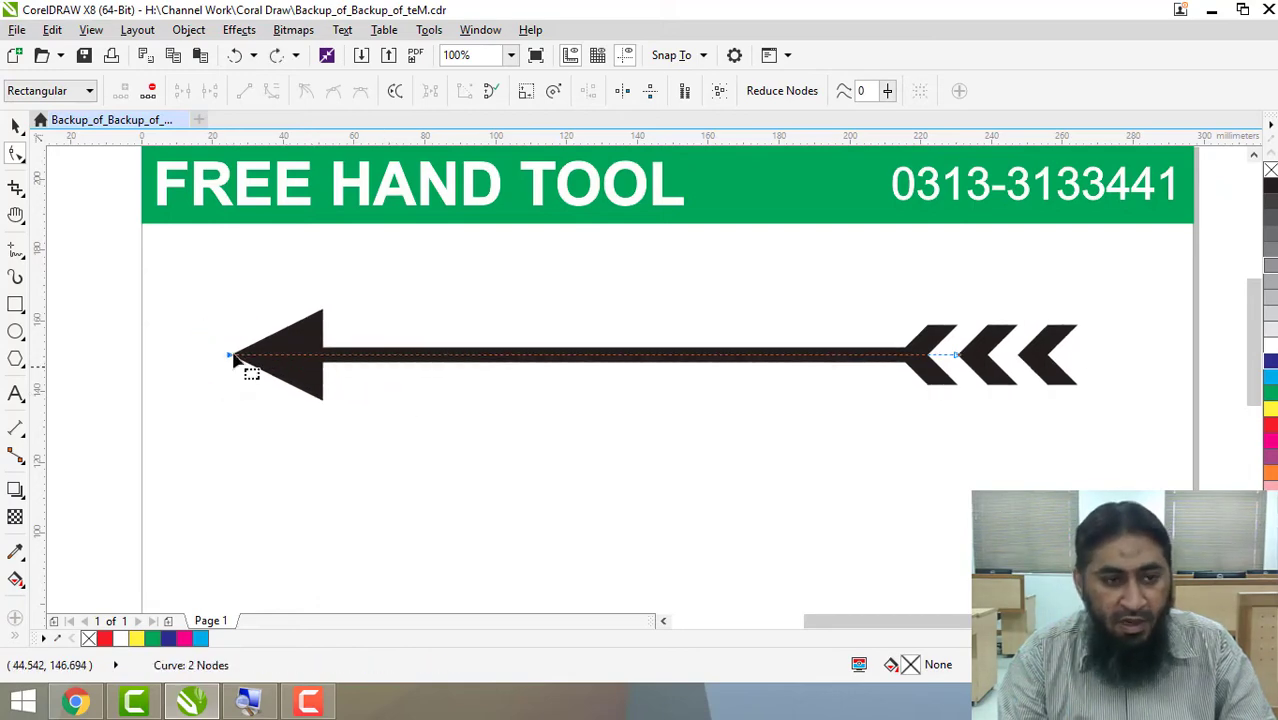
Lower the freehand smoothing to 26 and sketch a freehand curve about 40 by 22 mm above the arrow's tail.
{"action": "left_click", "coordinate": [16, 250]}
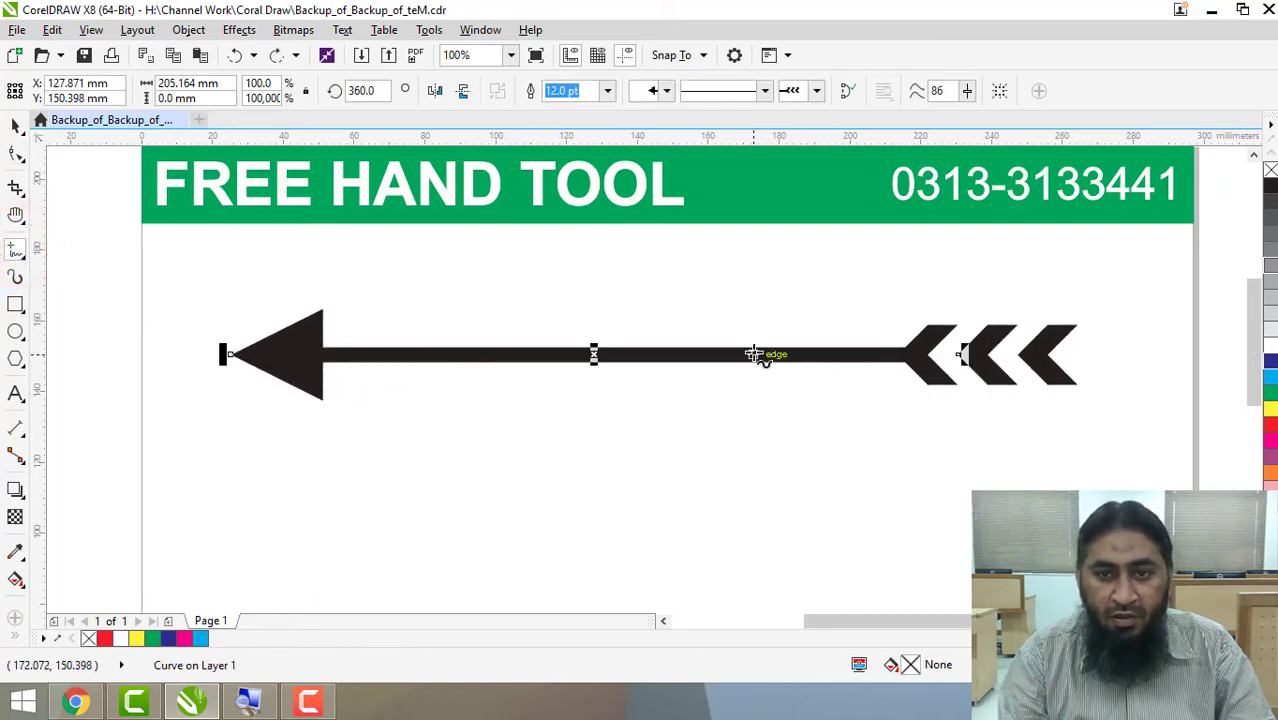
{"action": "left_click", "coordinate": [966, 91]}
{"action": "left_click_drag", "start_coordinate": [975, 112], "coordinate": [923, 118]}
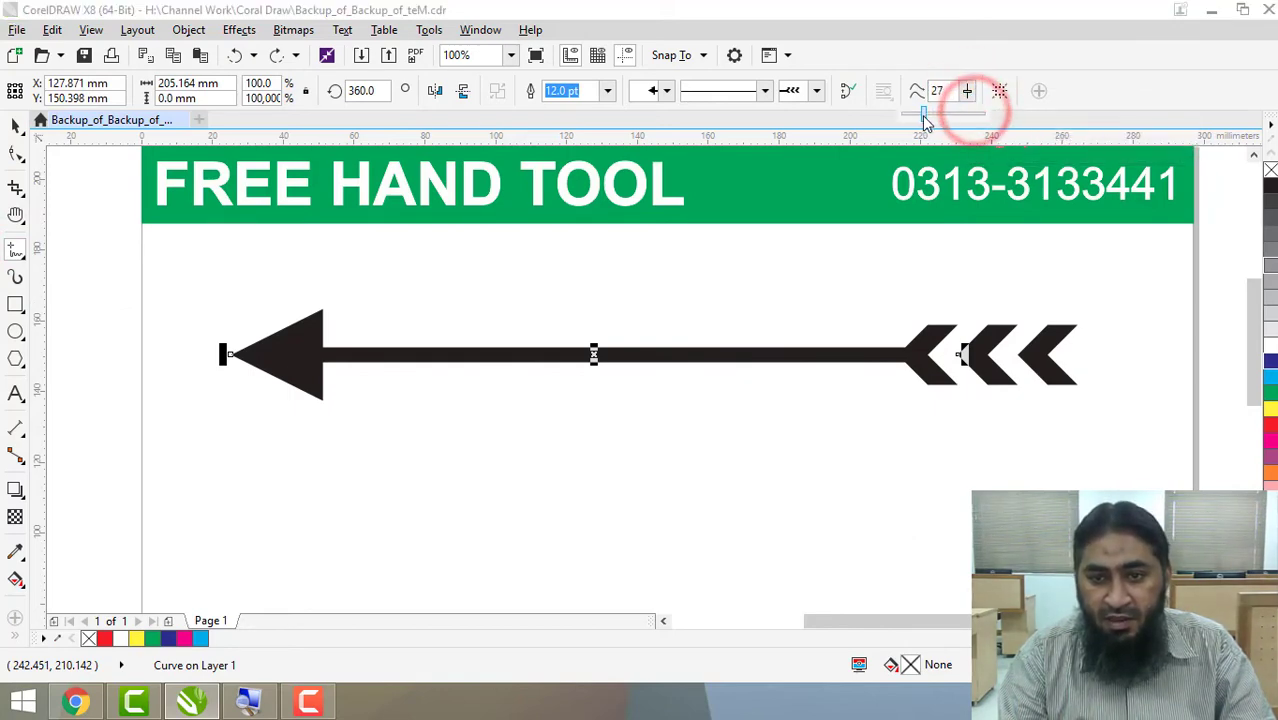
{"action": "mouse_move", "coordinate": [1129, 317]}
{"action": "left_mouse_down"}
{"action": "mouse_move", "coordinate": [1050, 244]}
{"action": "mouse_move", "coordinate": [985, 247]}
{"action": "left_mouse_up"}
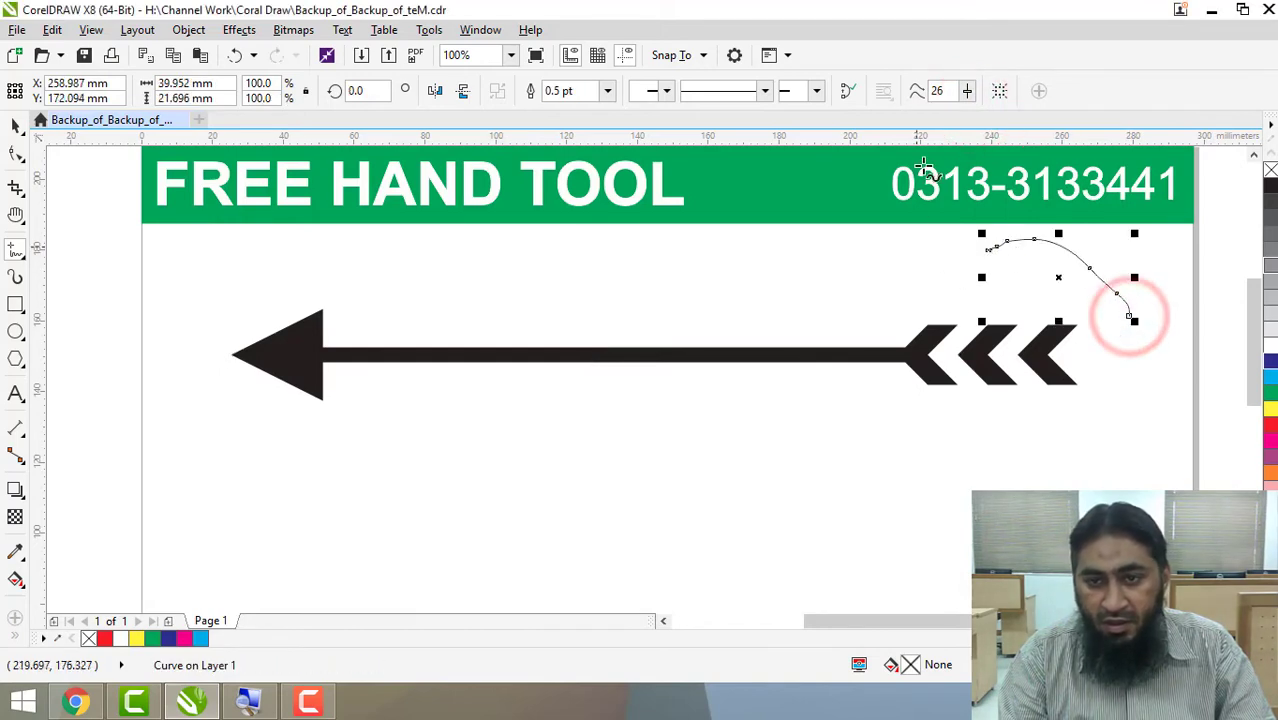
Raise the freehand smoothing to 100 and sketch freehand curves above and across the arrow's shaft, the last about 41 by 54 mm.
{"action": "left_click", "coordinate": [967, 91]}
{"action": "left_click_drag", "start_coordinate": [972, 116], "coordinate": [1035, 120]}
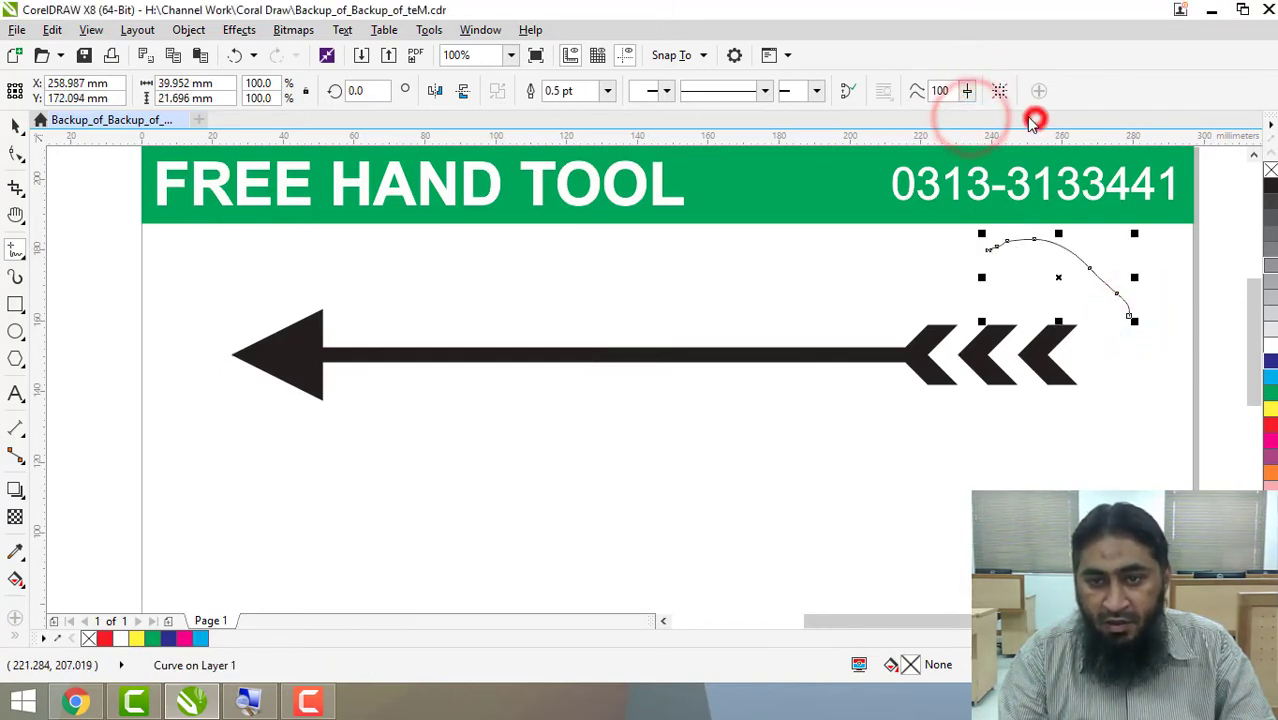
{"action": "left_click_drag", "start_coordinate": [886, 260], "coordinate": [695, 268]}
{"action": "left_click_drag", "start_coordinate": [650, 223], "coordinate": [590, 223]}
{"action": "mouse_move", "coordinate": [542, 293]}
{"action": "left_mouse_down"}
{"action": "mouse_move", "coordinate": [685, 424]}
{"action": "mouse_move", "coordinate": [678, 478]}
{"action": "left_mouse_up"}
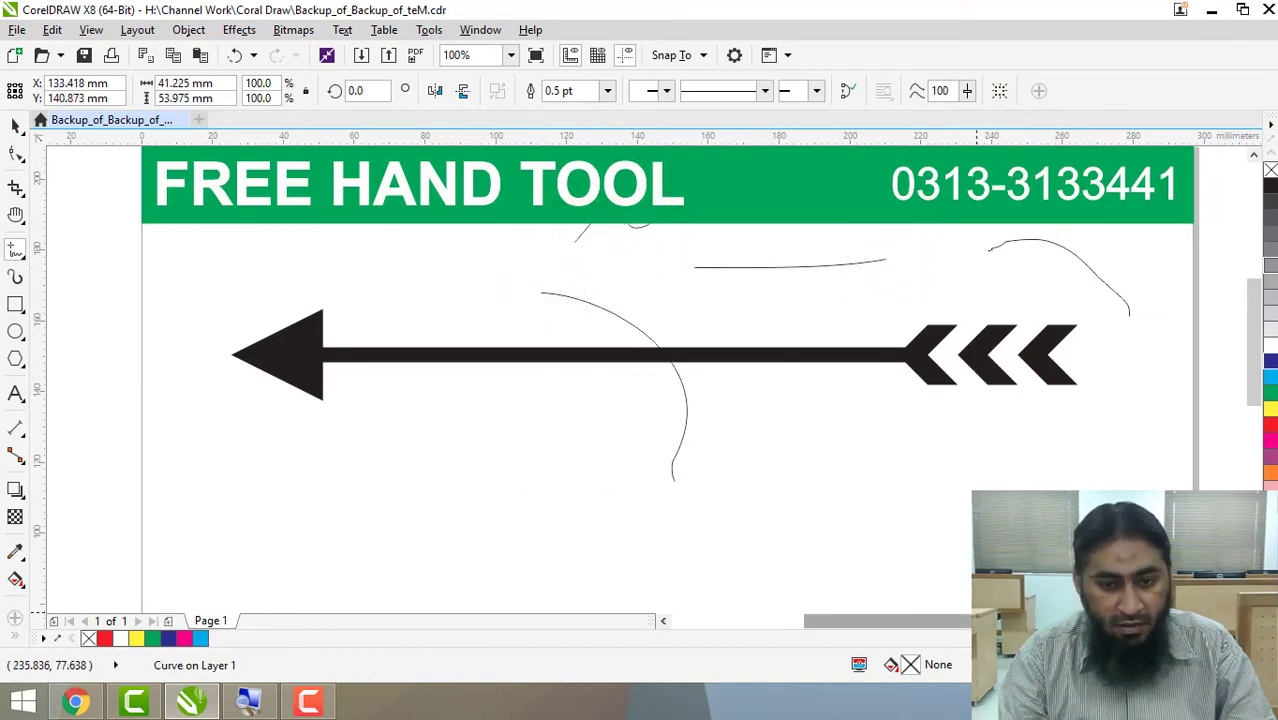
Undo all the freehand curves sketched around the arrow and set the freehand smoothing to 50.
{"action": "key", "text": "ctrl+z"}
{"action": "key", "text": "ctrl+z"}
{"action": "key", "text": "ctrl+z"}
{"action": "key", "text": "ctrl+z"}
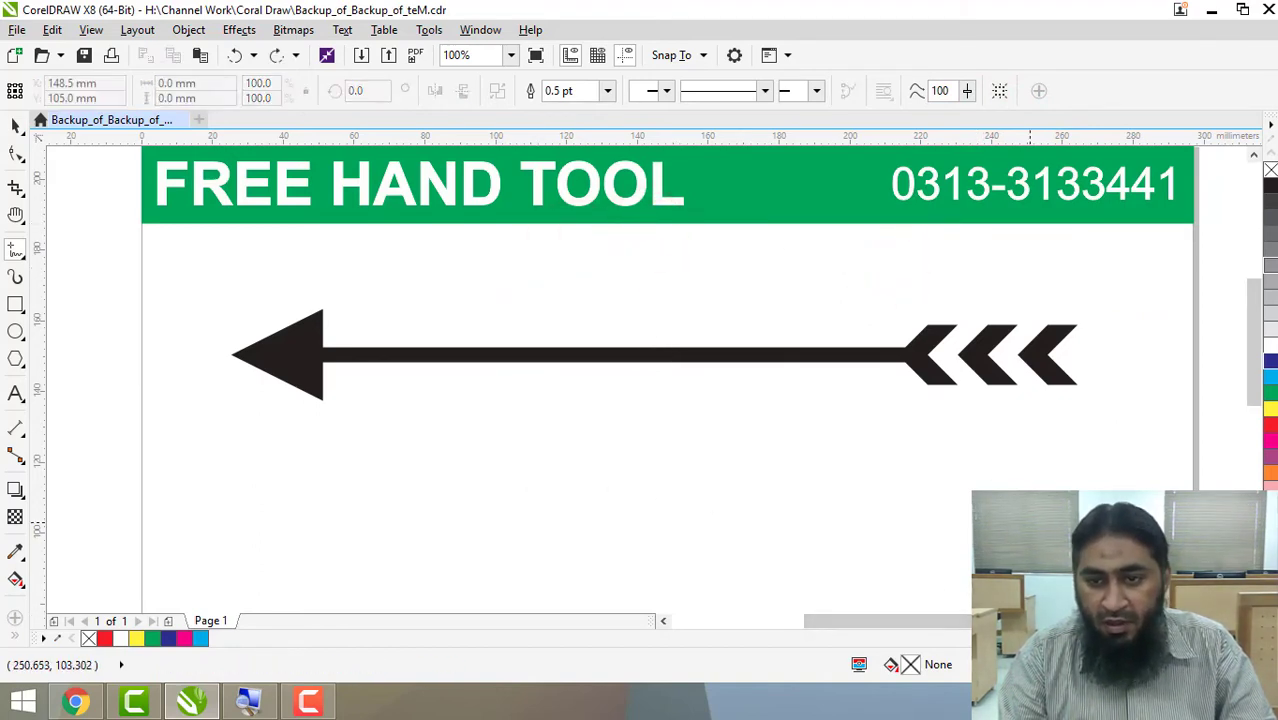
{"action": "left_click_drag", "start_coordinate": [969, 91], "coordinate": [920, 117]}
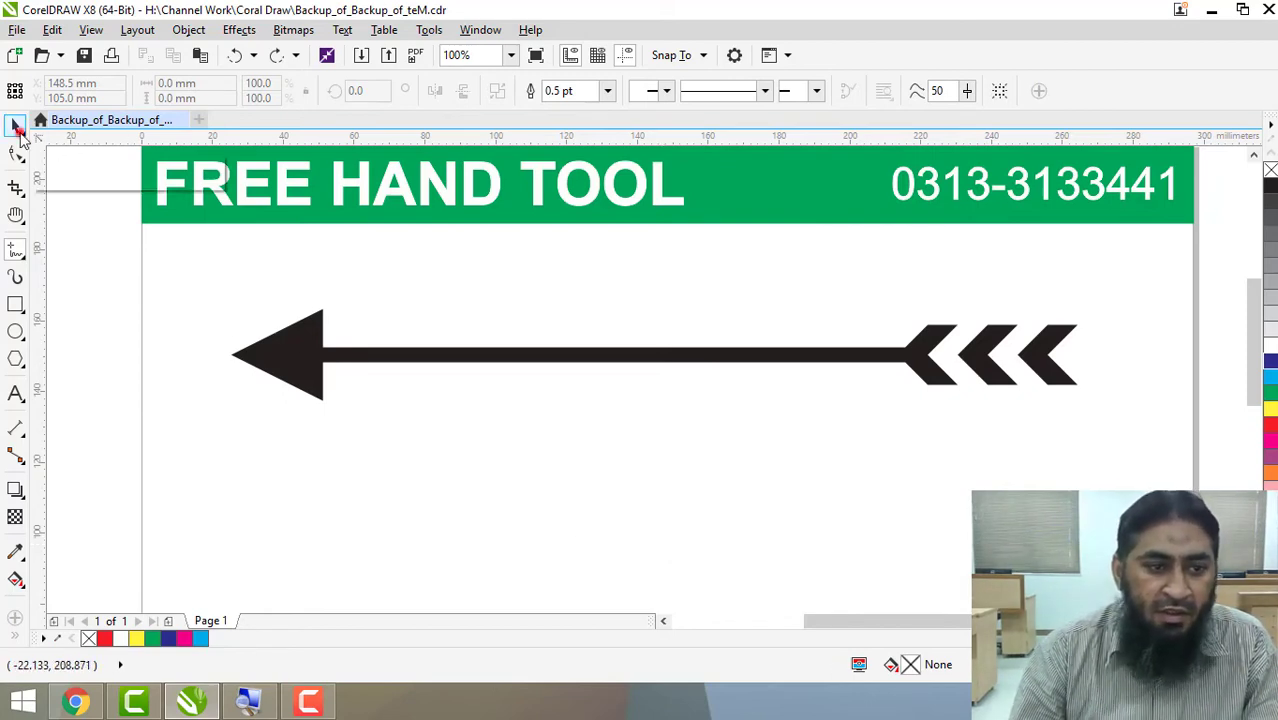
Delete the whole arrow from the page and switch back to the Freehand tool.
{"action": "left_click", "coordinate": [17, 124]}
{"action": "left_click", "coordinate": [286, 338]}
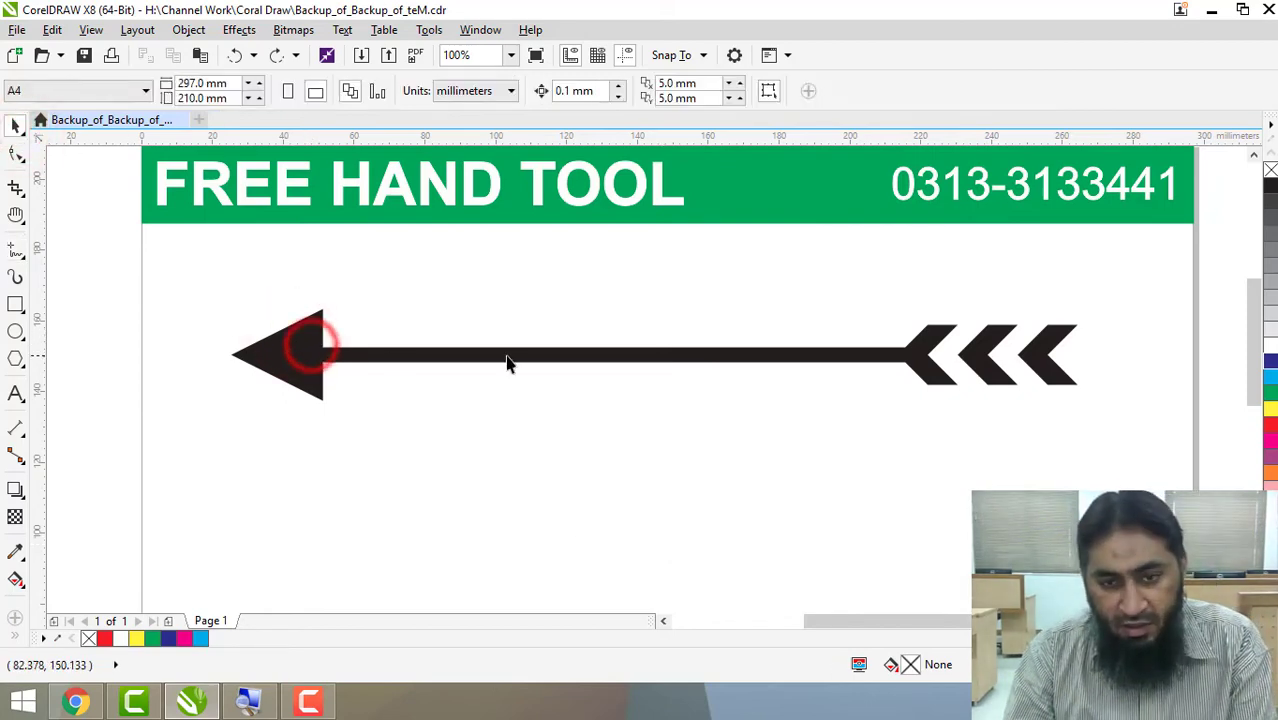
{"action": "left_click_drag", "start_coordinate": [1107, 308], "coordinate": [196, 463]}
{"action": "key", "text": "Delete"}
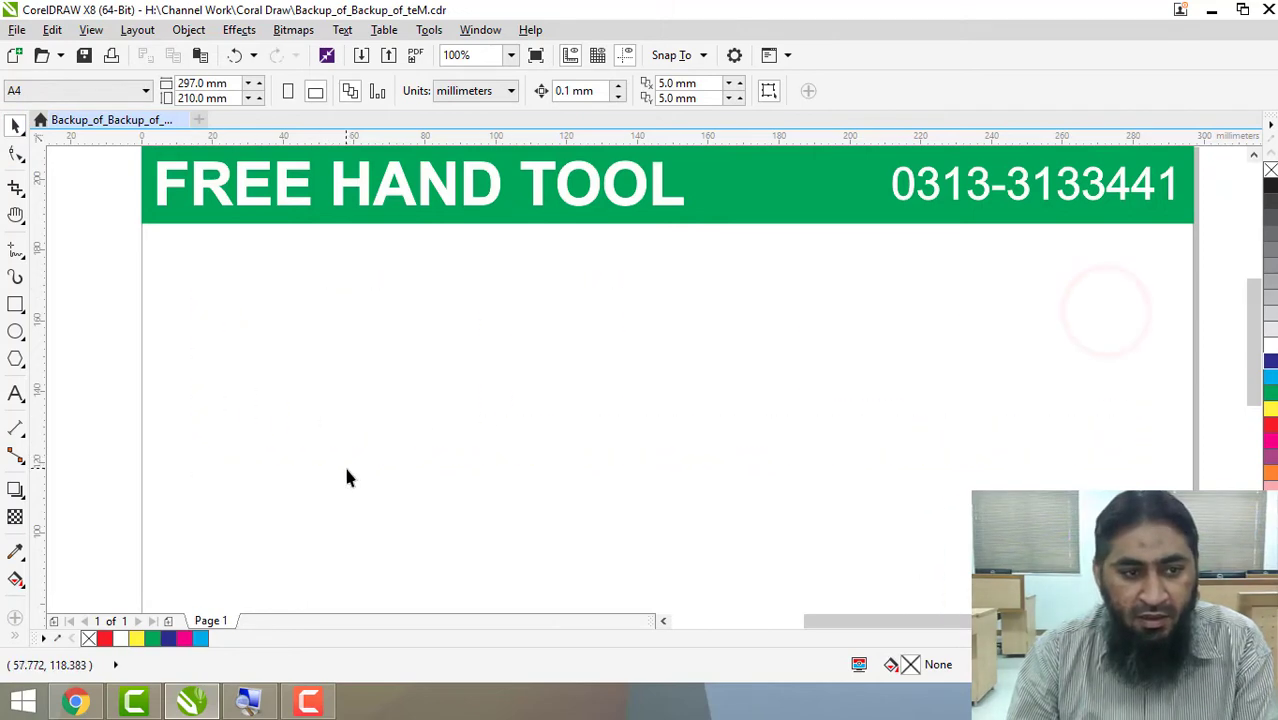
{"action": "left_click", "coordinate": [11, 235]}
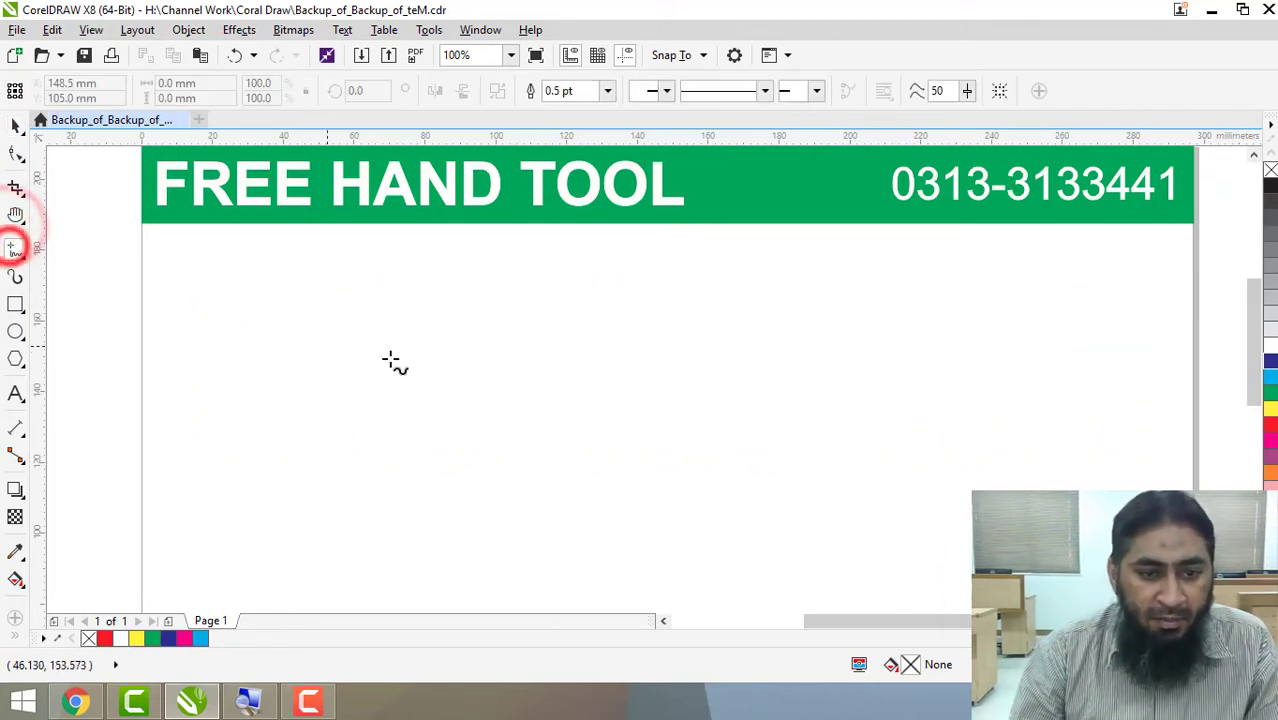
{"action": "left_click", "coordinate": [345, 287]}
{"action": "left_click_drag", "start_coordinate": [442, 288], "coordinate": [836, 300]}
{"action": "key", "text": "ctrl+z"}
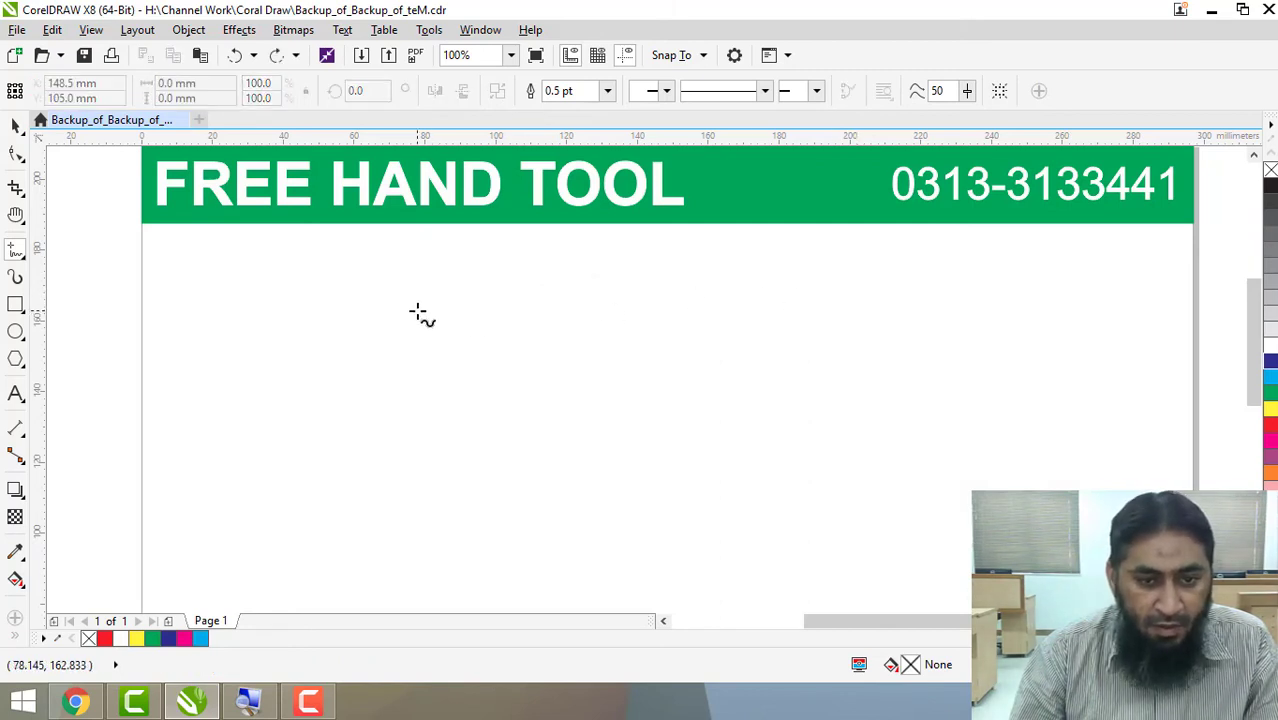
Draw a horizontal line about 123 mm long below the banner and continue it from its right end with a vertical segment about 38 mm down.
{"action": "left_click", "coordinate": [417, 311]}
{"action": "left_click", "coordinate": [853, 311]}
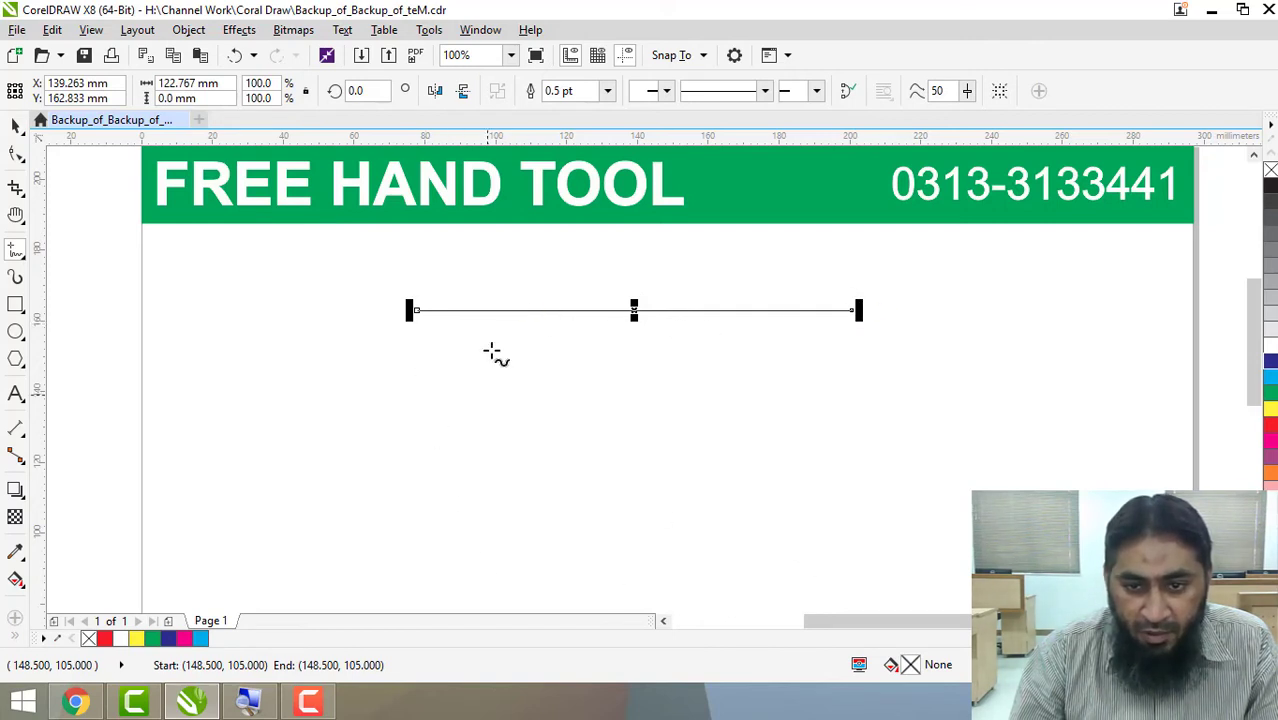
{"action": "scroll", "coordinate": [870, 312], "scroll_direction": "up", "scroll_amount": 1}
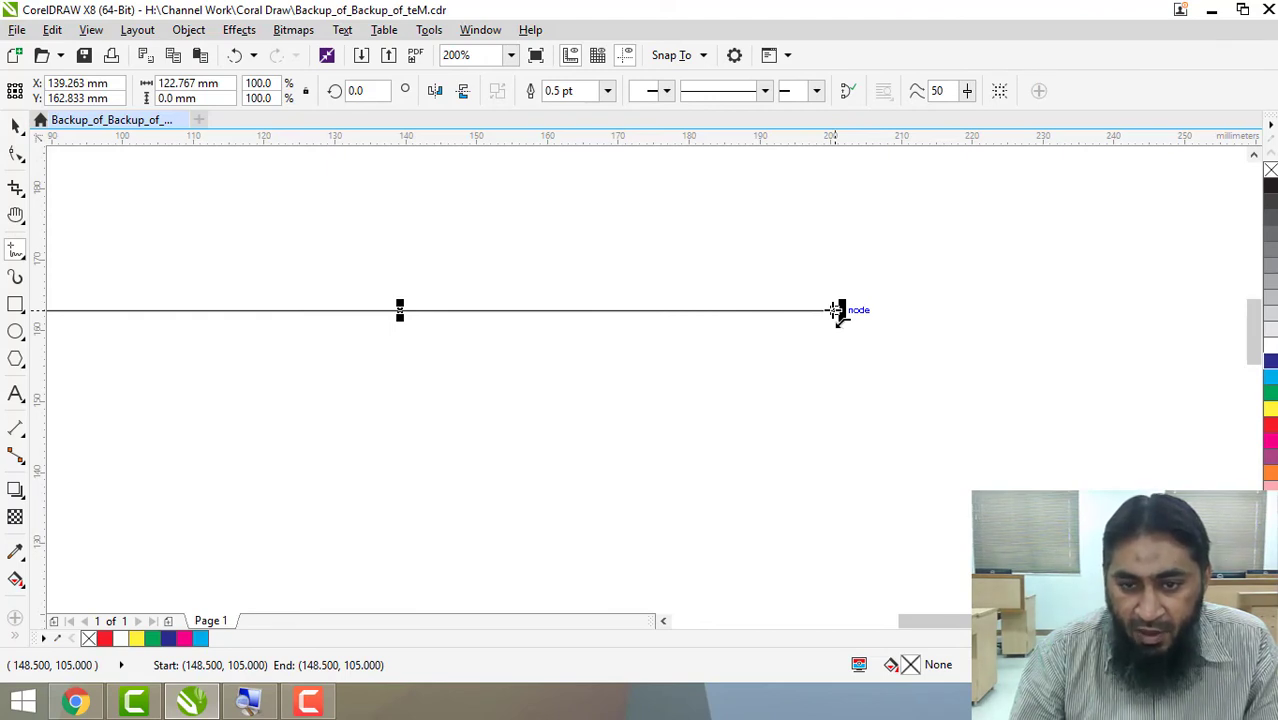
{"action": "left_click_drag", "start_coordinate": [835, 311], "coordinate": [836, 564]}
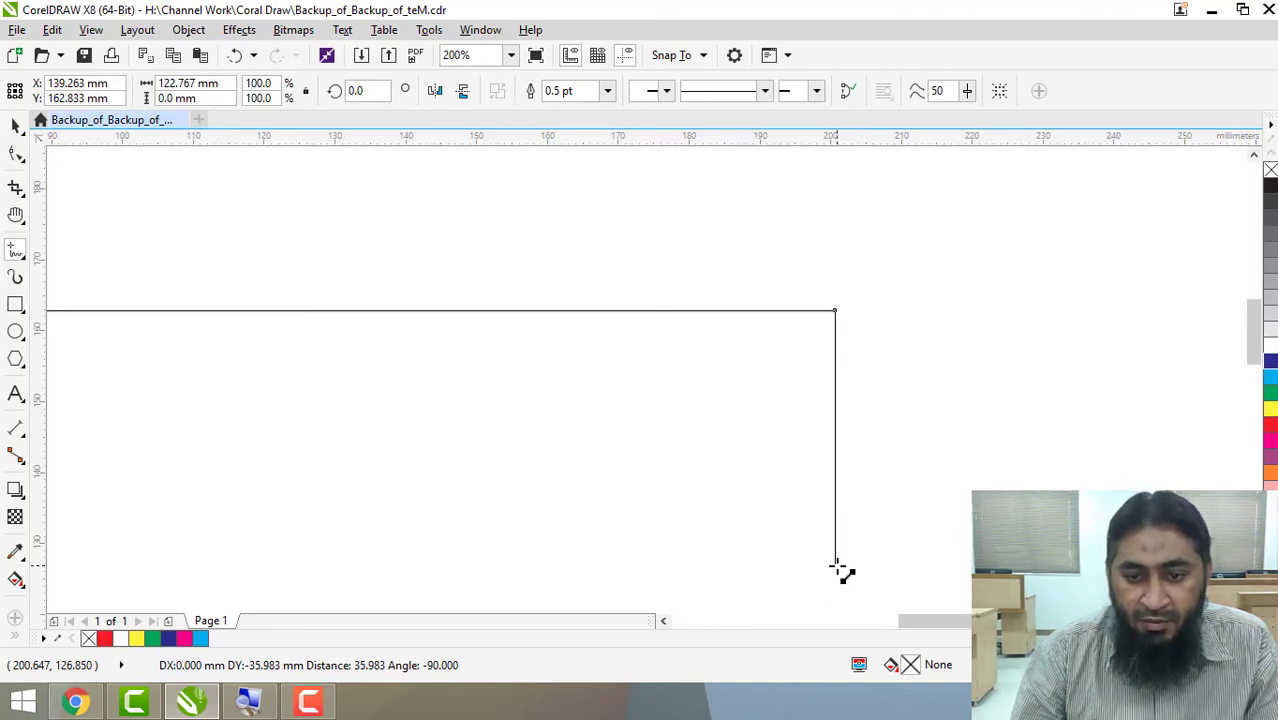
{"action": "mouse_move", "coordinate": [836, 565]}
{"action": "left_mouse_down"}
{"action": "mouse_move", "coordinate": [772, 570]}
{"action": "mouse_move", "coordinate": [834, 580]}
{"action": "left_mouse_up"}
Continue from the vertical segment's lower end with a bottom segment and a left segment, closing the outline at its starting node.
{"action": "scroll", "coordinate": [835, 582], "scroll_direction": "down", "scroll_amount": 2}
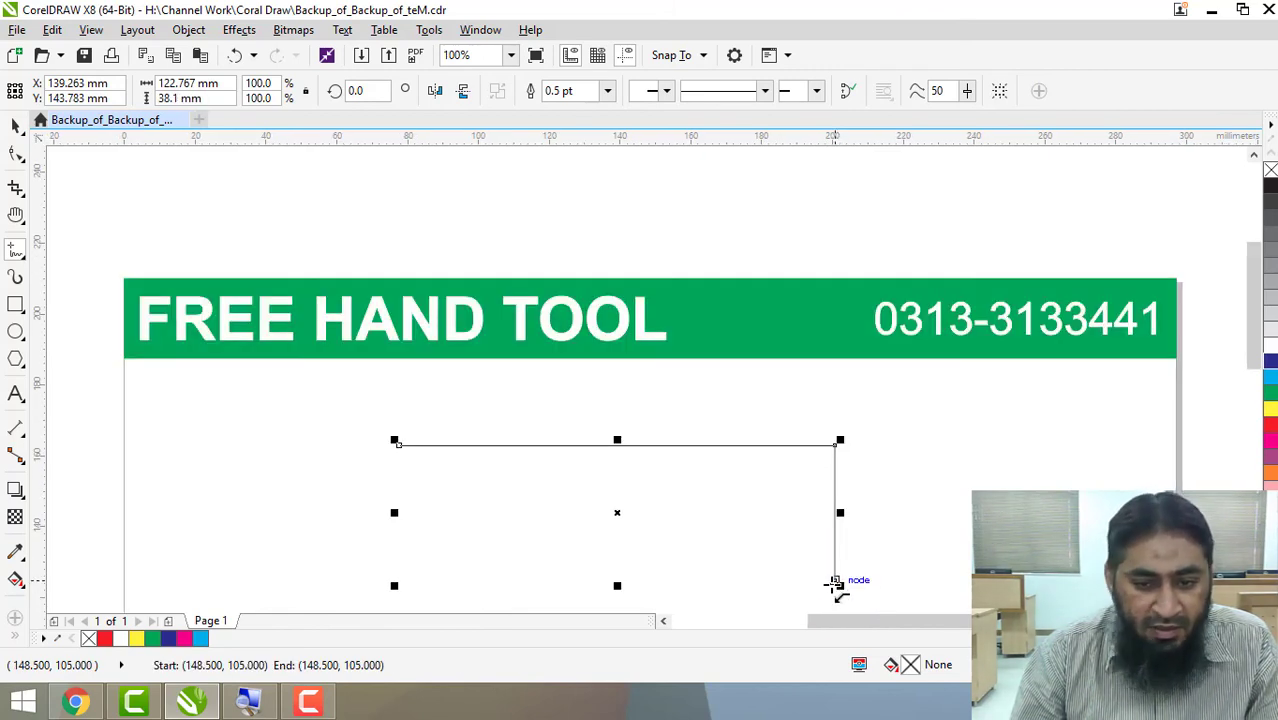
{"action": "left_click", "coordinate": [834, 580]}
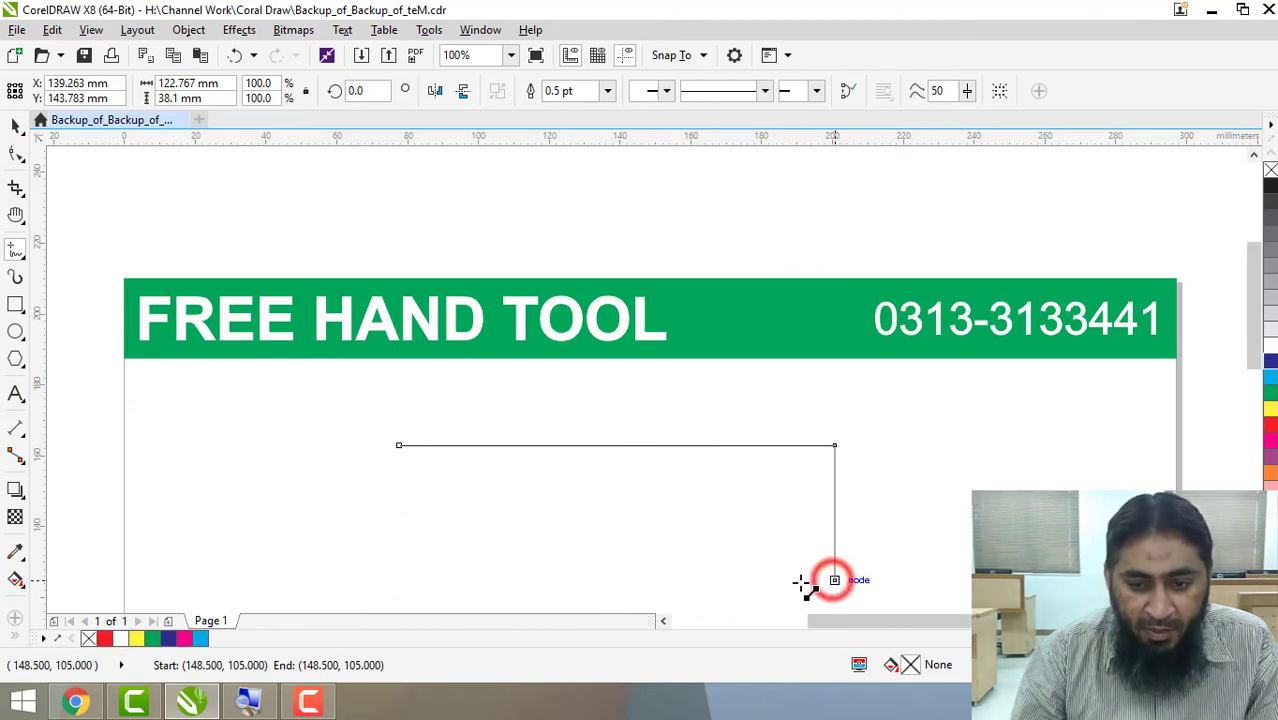
{"action": "left_click", "coordinate": [398, 572]}
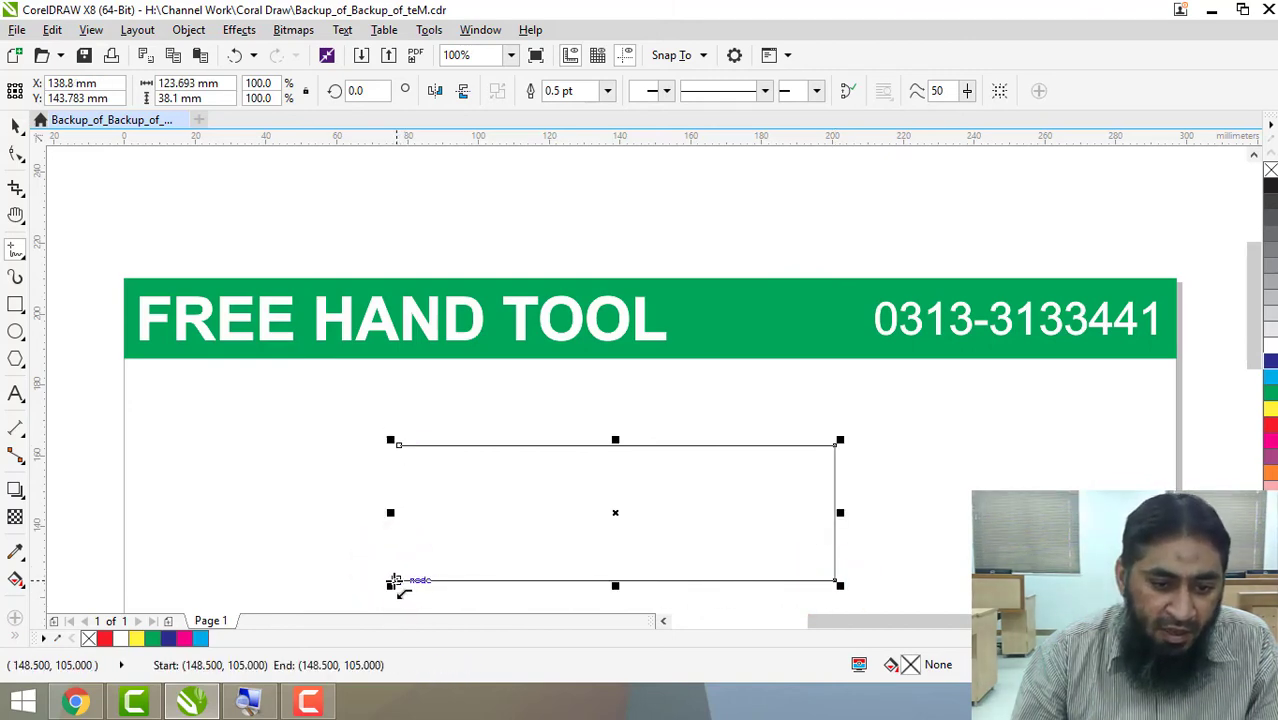
{"action": "left_click", "coordinate": [396, 579]}
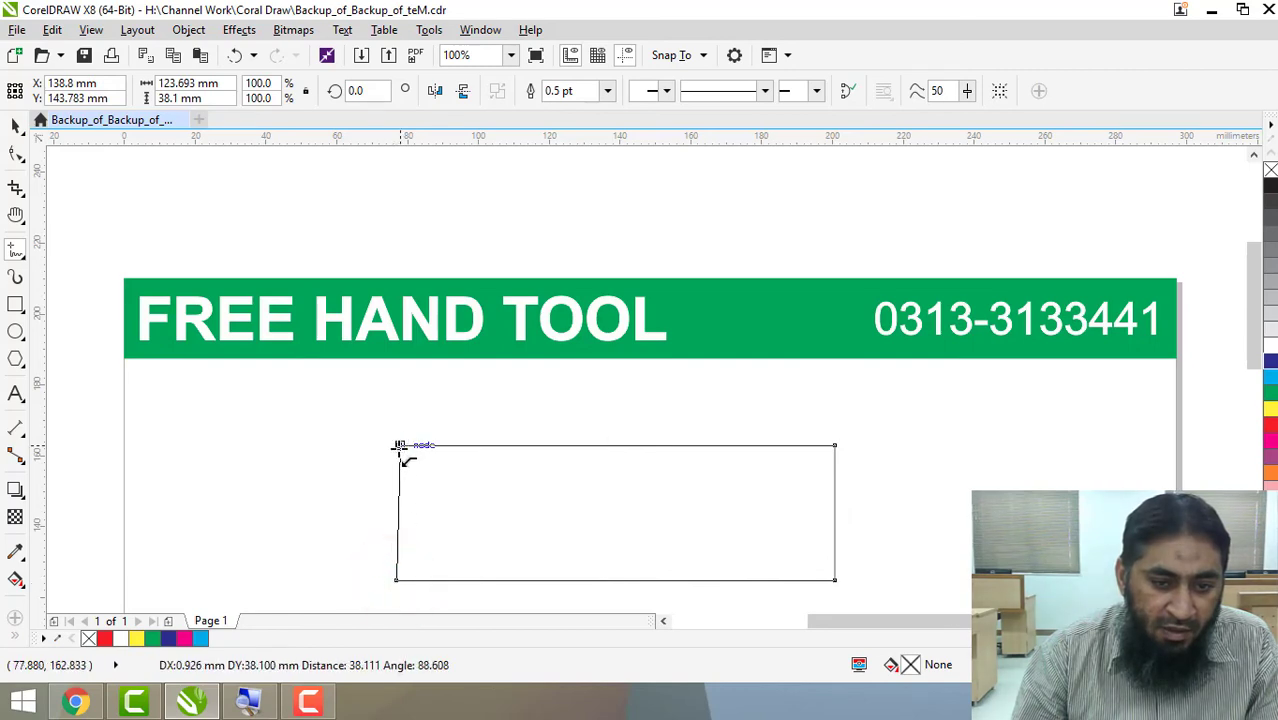
{"action": "left_click", "coordinate": [398, 446]}
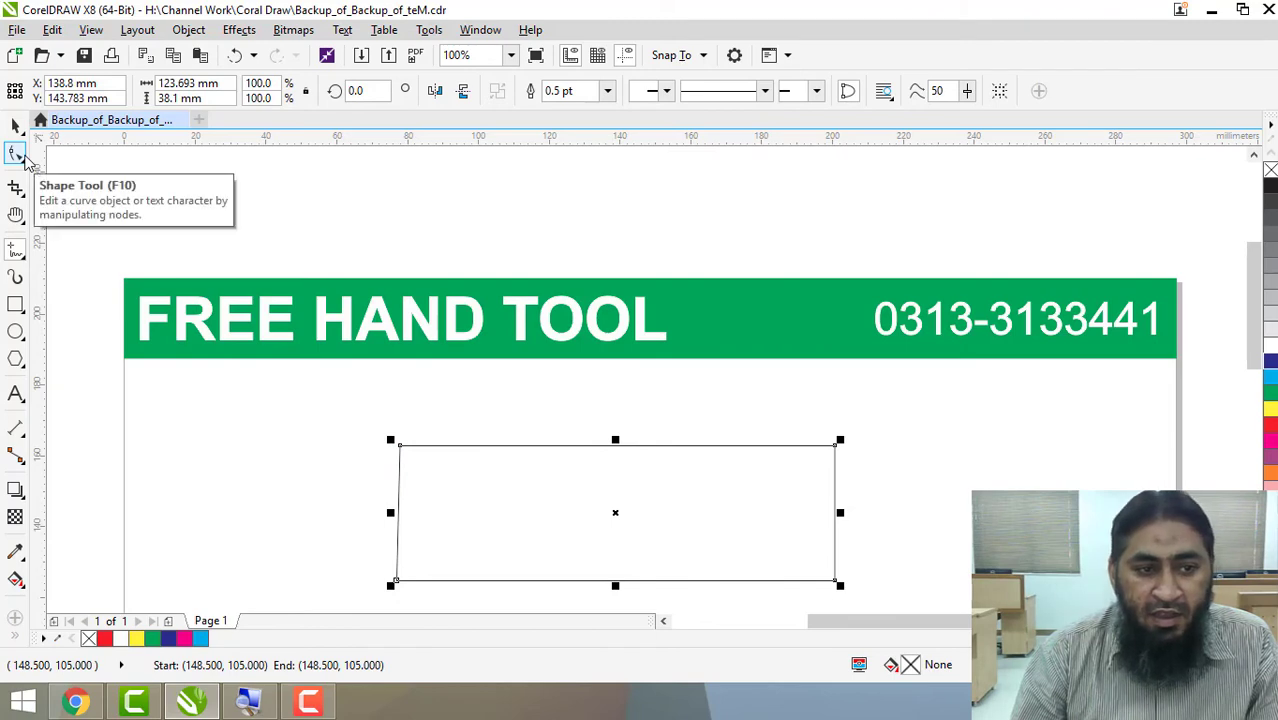
Delete the lower-left and upper-right nodes of the closed four-sided shape with the Shape tool.
{"action": "left_click", "coordinate": [22, 156]}
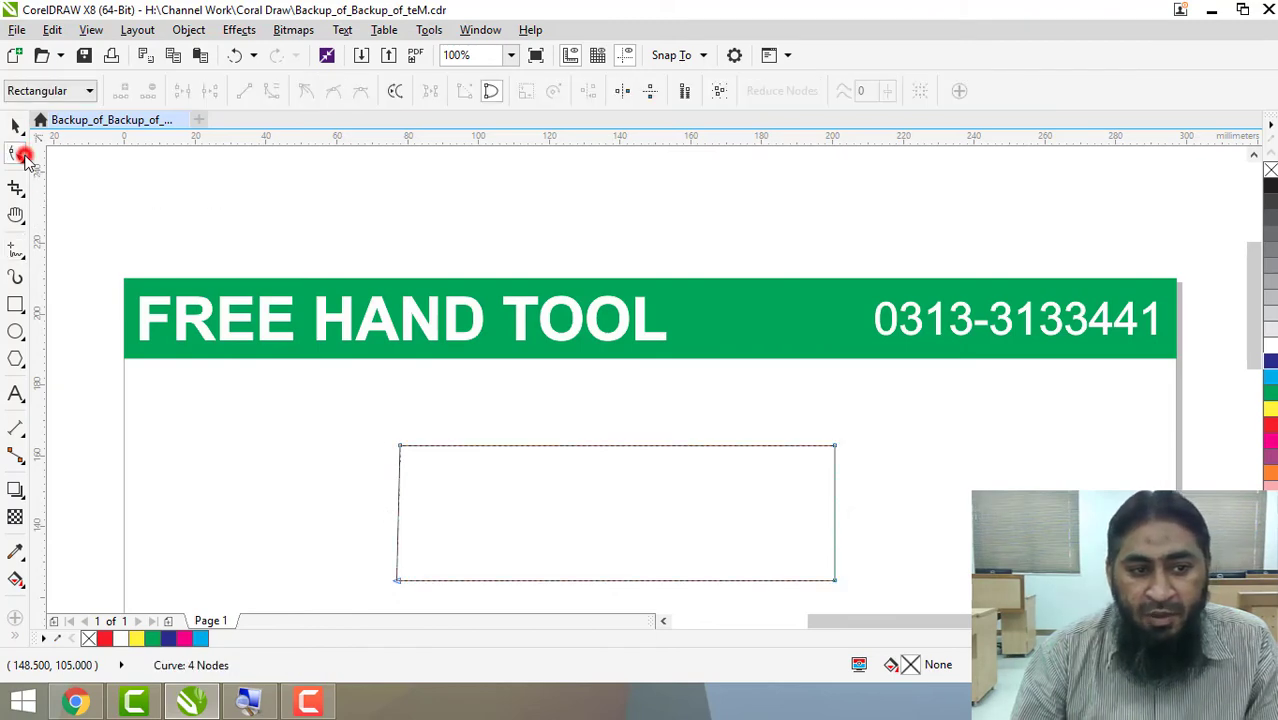
{"action": "double_click", "coordinate": [398, 580]}
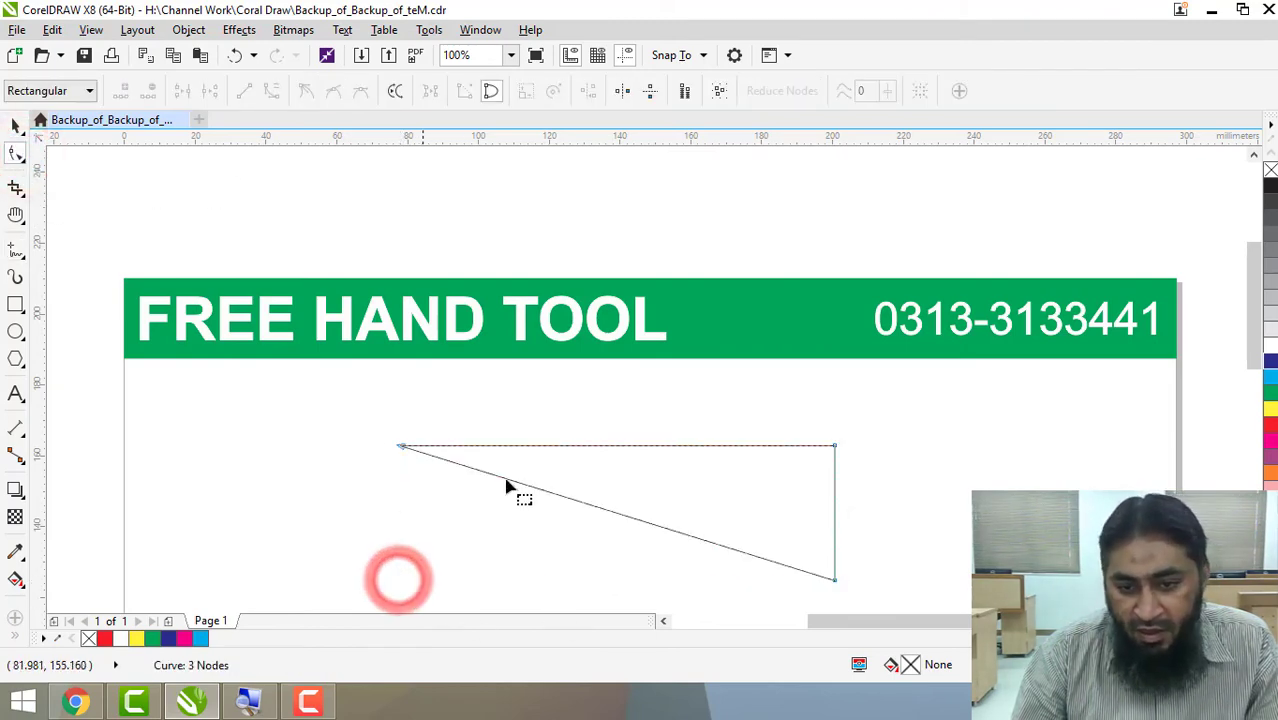
{"action": "double_click", "coordinate": [835, 446]}
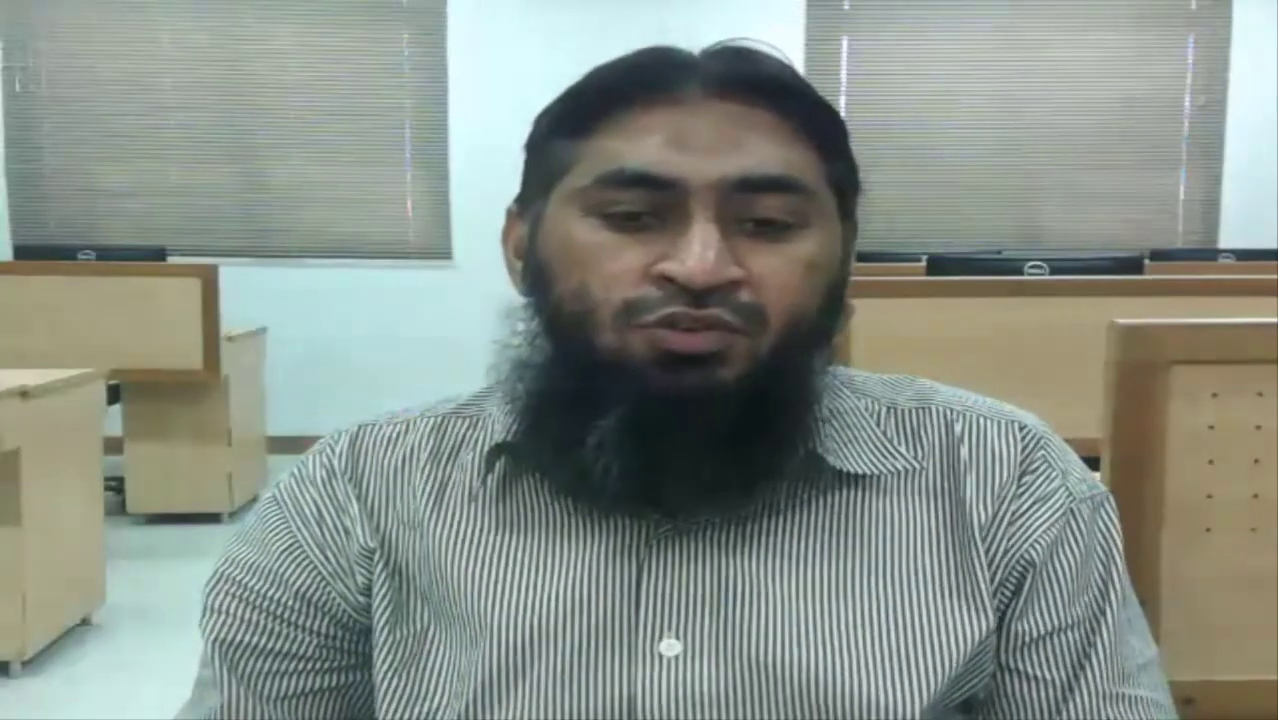